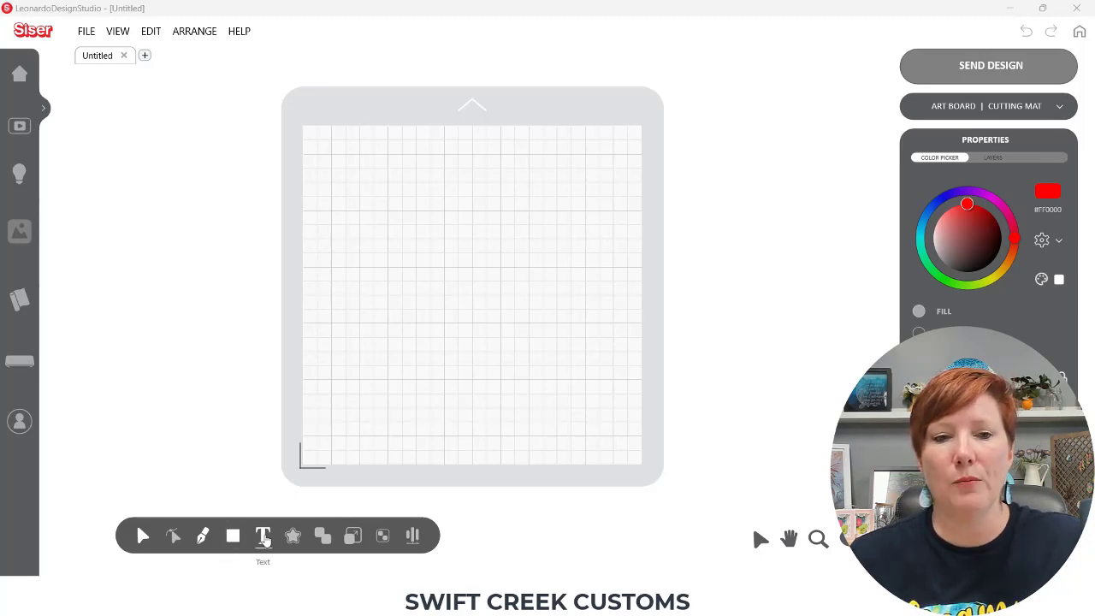
click(261, 536)
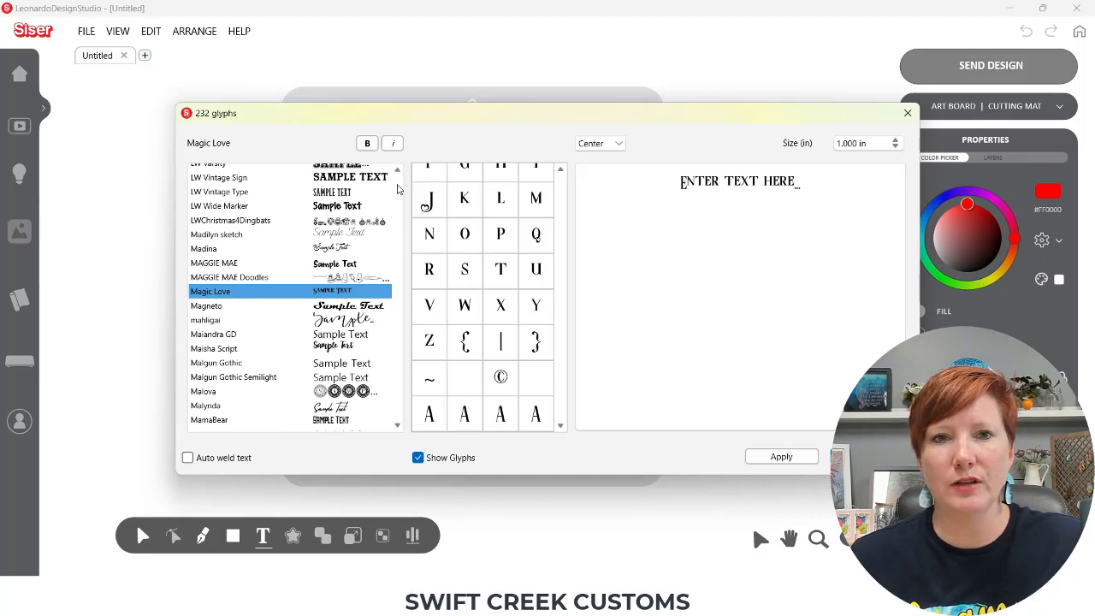
scroll(397, 174, up, 12)
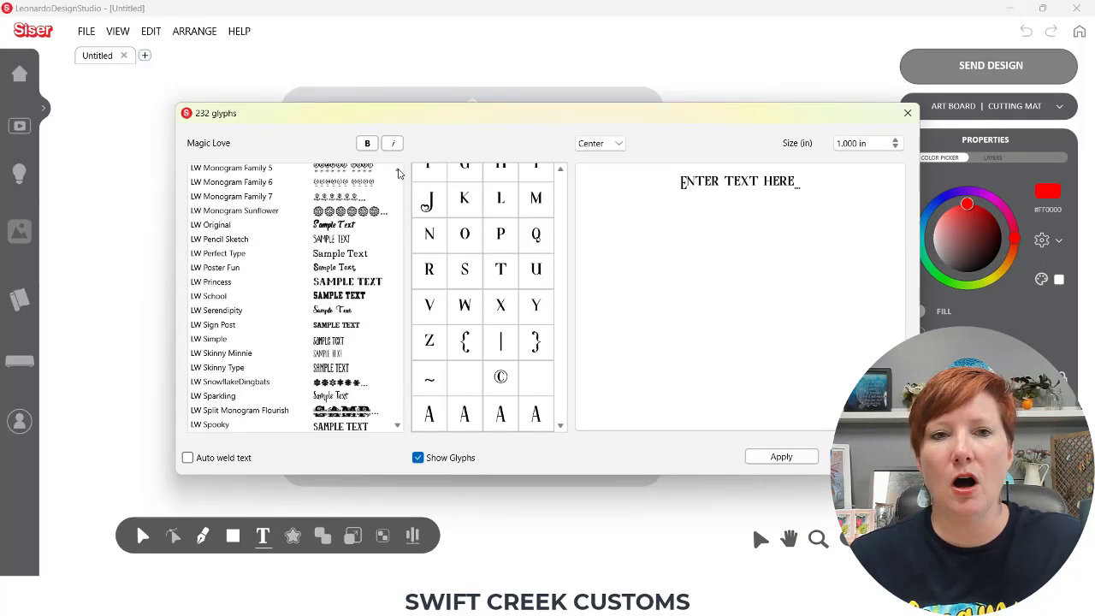
scroll(397, 174, up, 15)
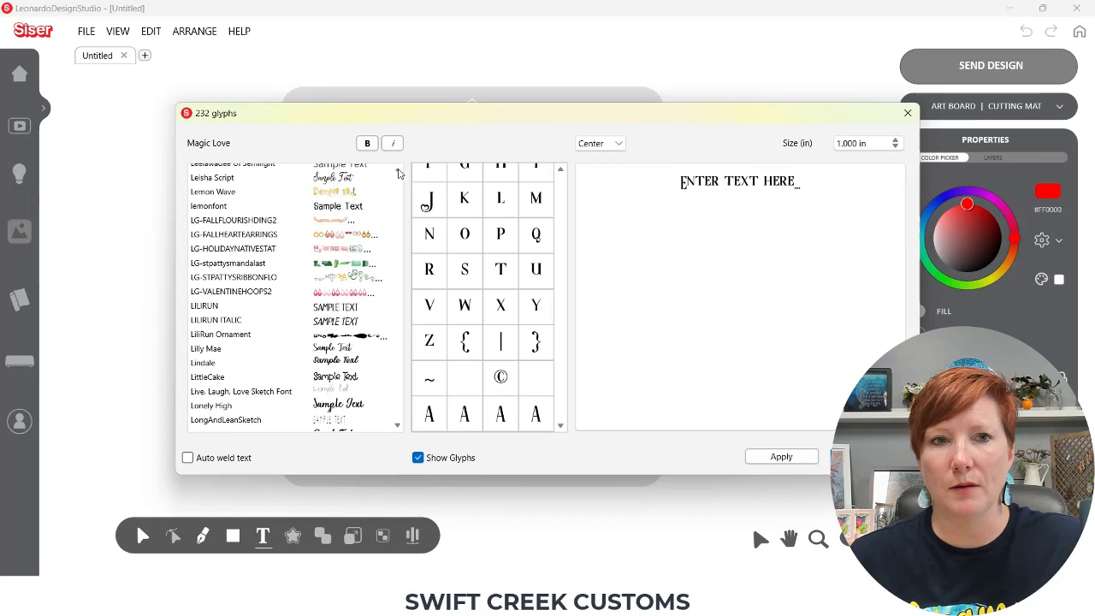
scroll(398, 174, up, 6)
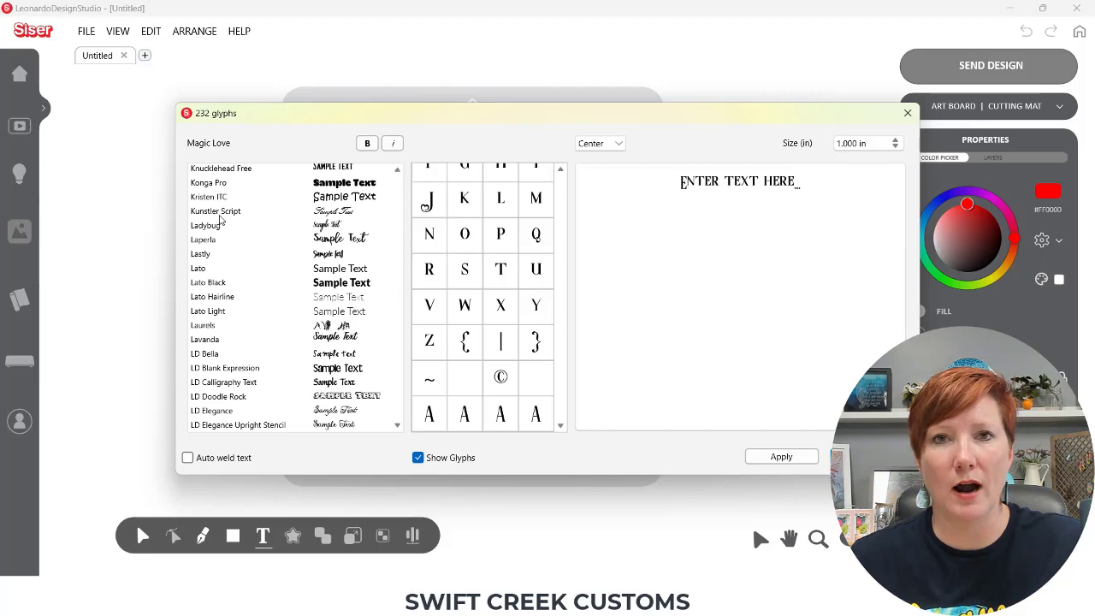
scroll(396, 174, up, 5)
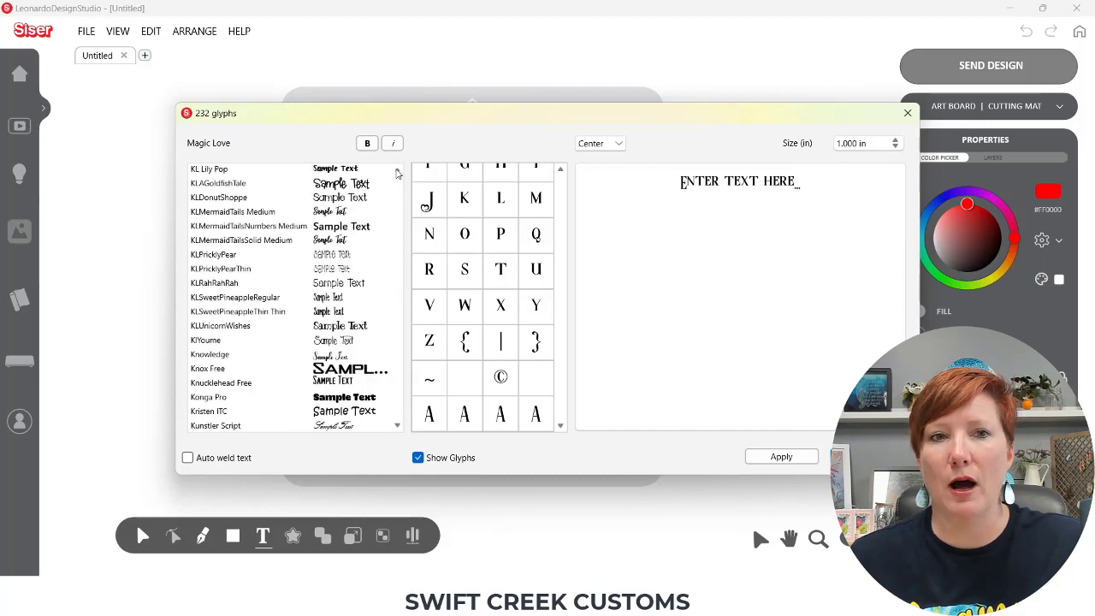
scroll(396, 174, up, 20)
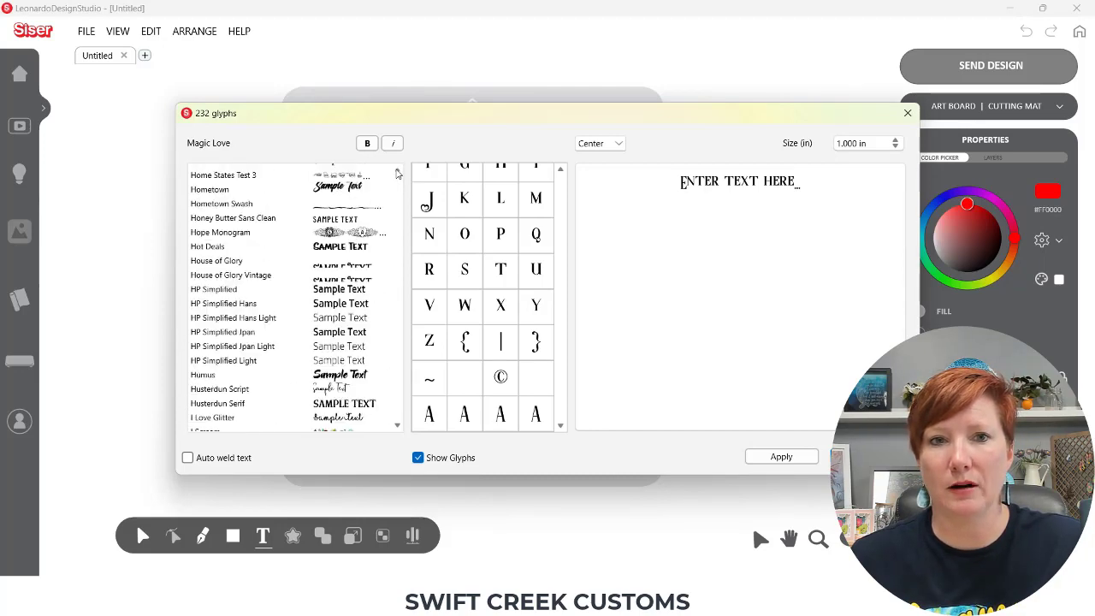
scroll(396, 174, up, 20)
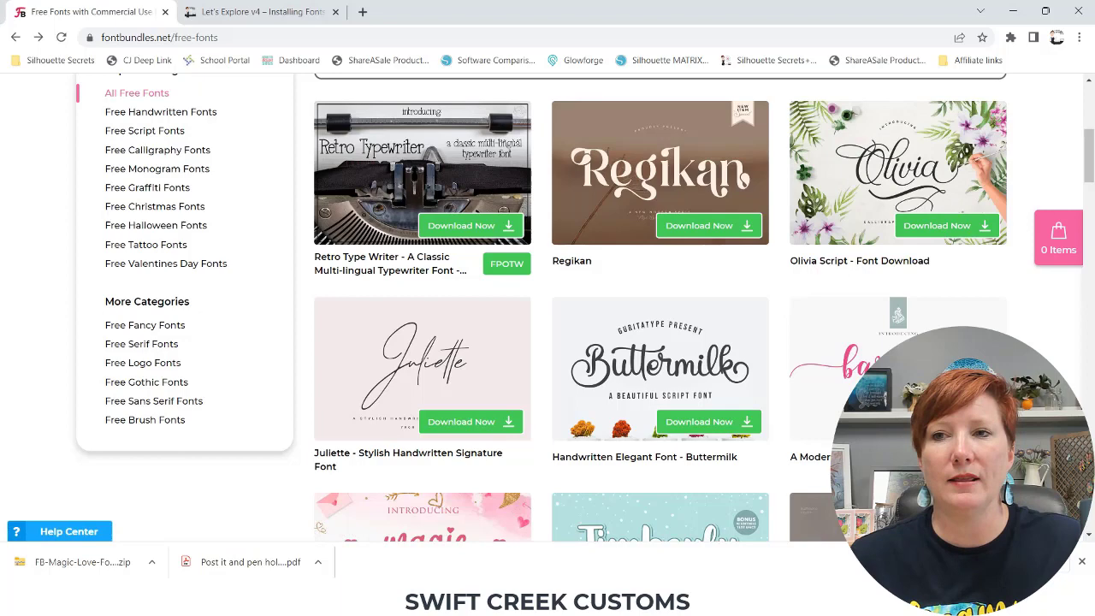
Show Font Bundles' free fonts and start the Olivia Script download.
scroll(680, 221, up, 5)
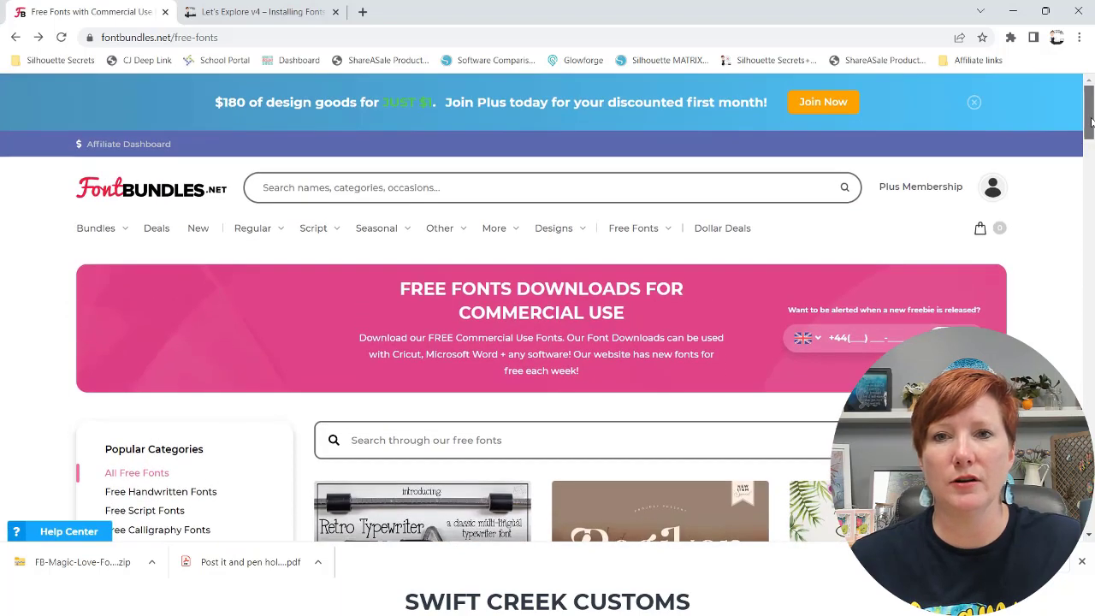
click(634, 227)
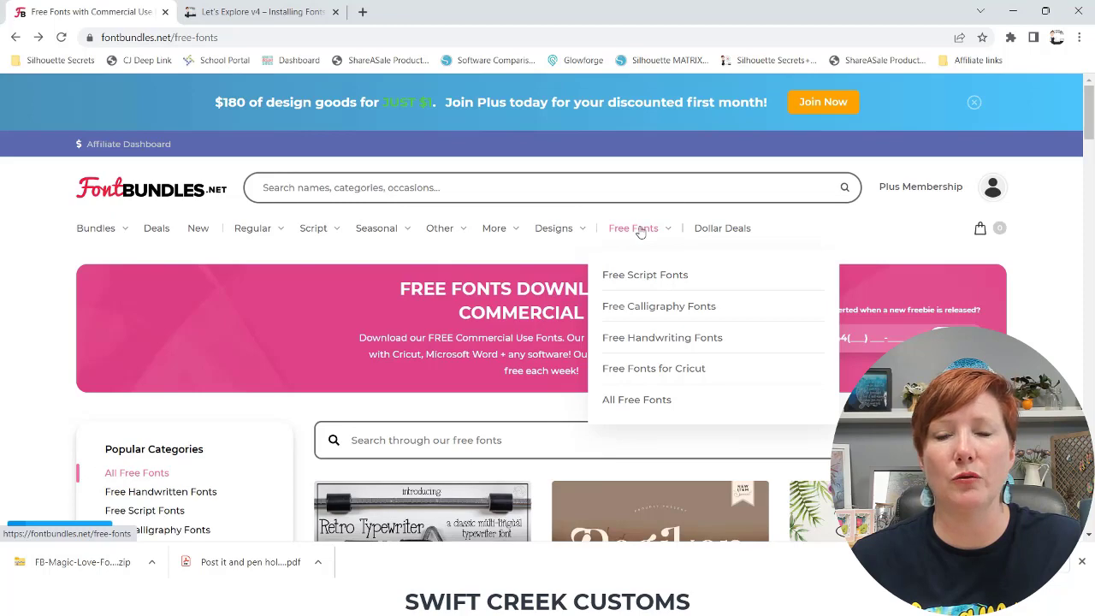
drag(1092, 107, 1092, 142)
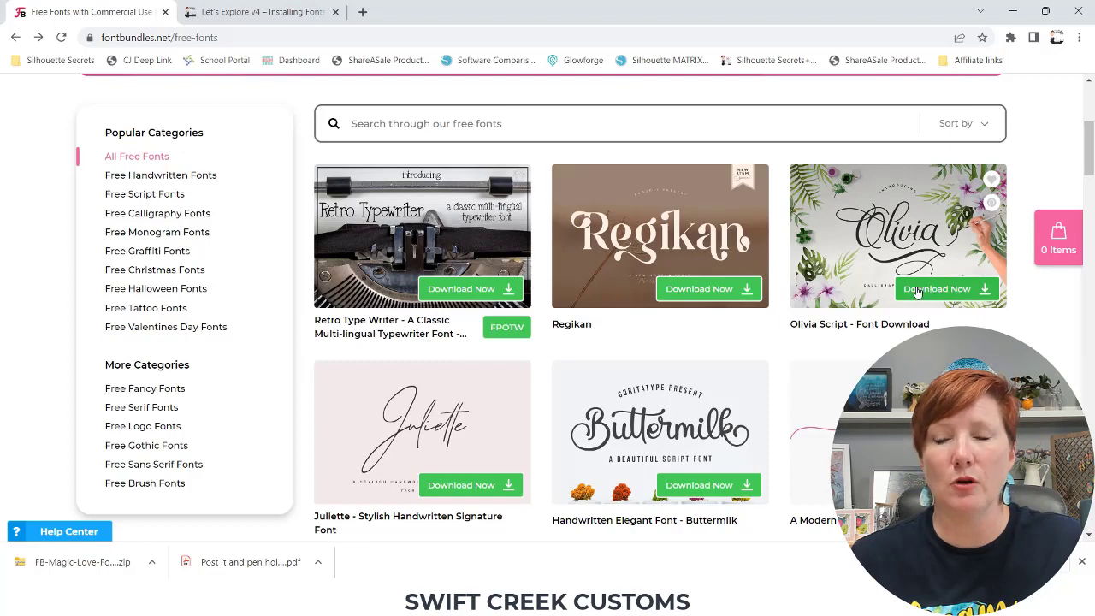
click(955, 291)
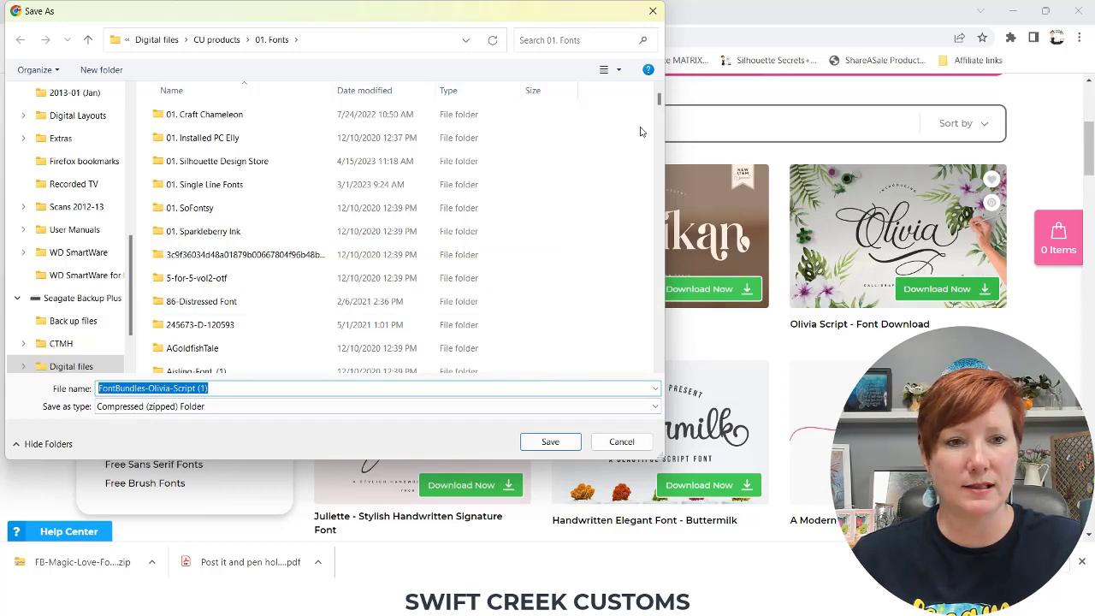
Save the FontBundles-Olivia-Script (1) zip into the 01. Fonts folder.
drag(660, 100, 660, 215)
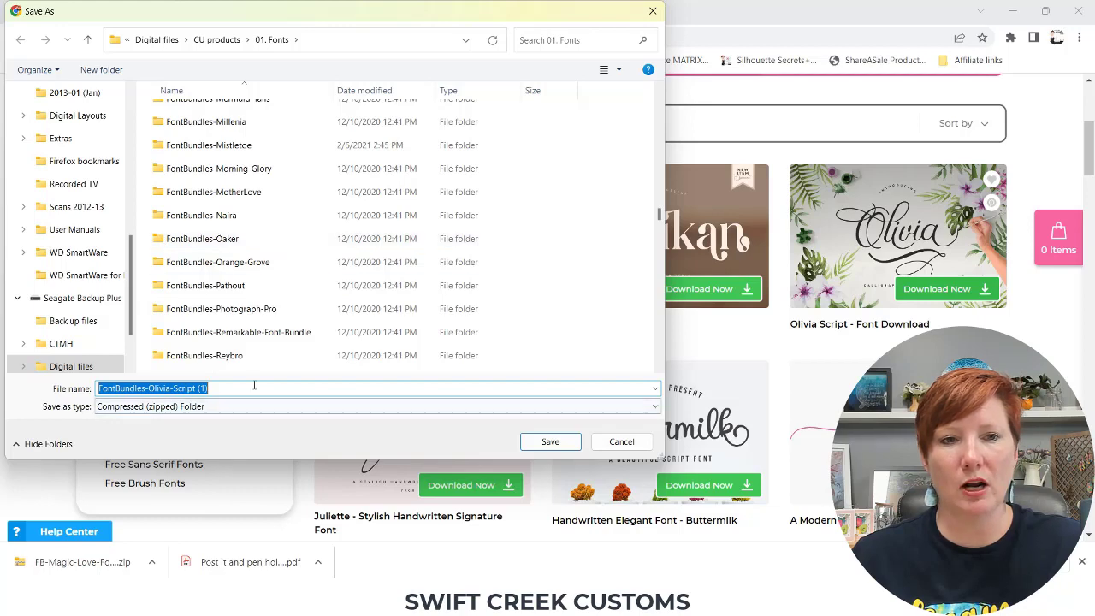
click(544, 445)
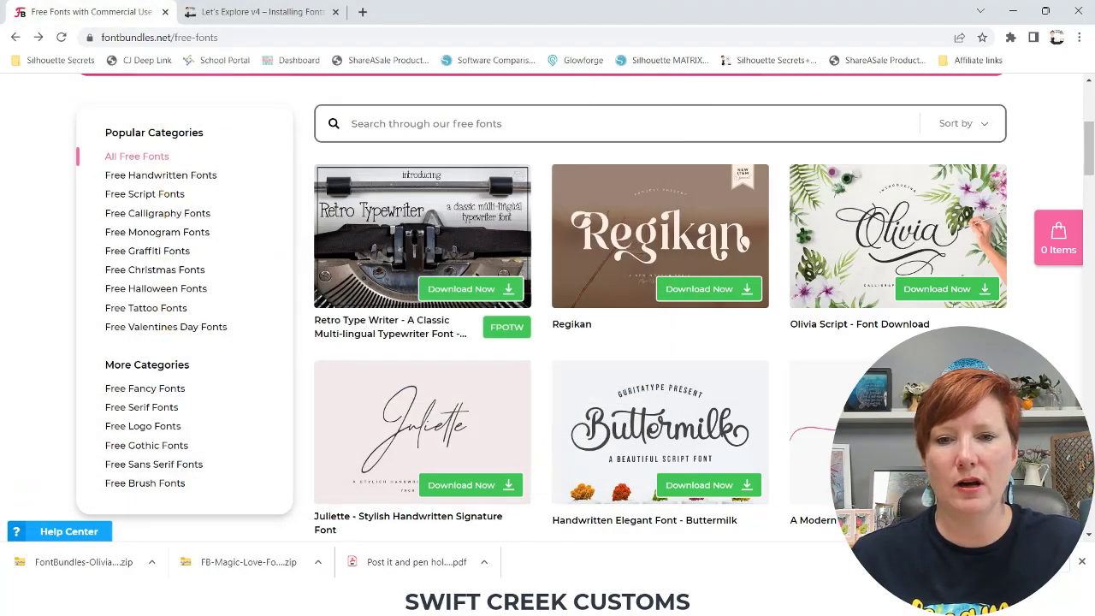
Bring the CU products Explorer window forward, open 01. Fonts and scroll to the FontBundles zips.
mouse_move(674, 612)
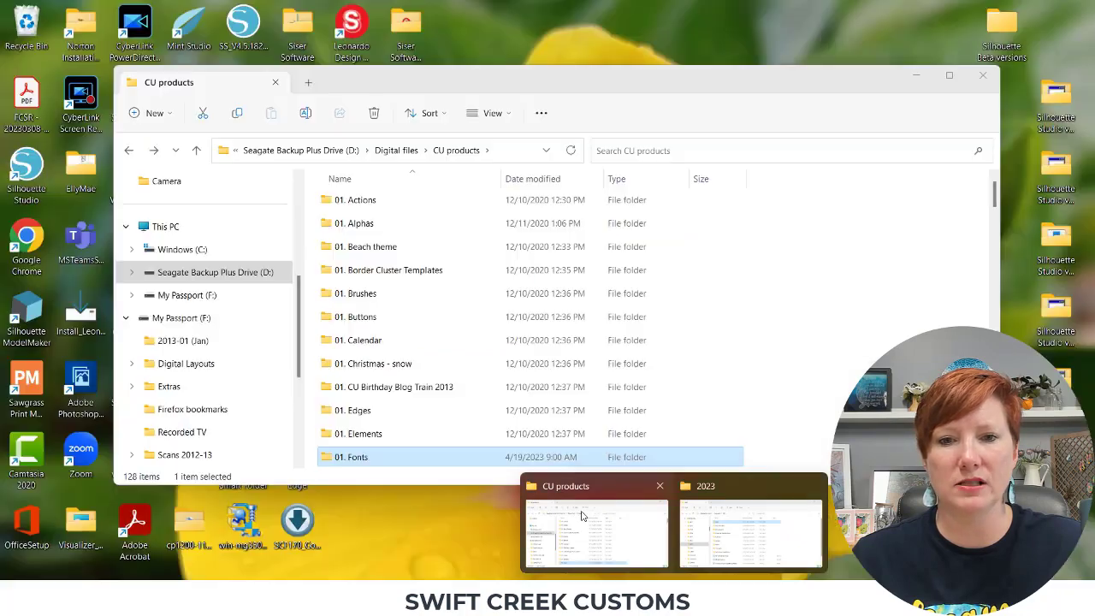
mouse_move(629, 554)
click(599, 513)
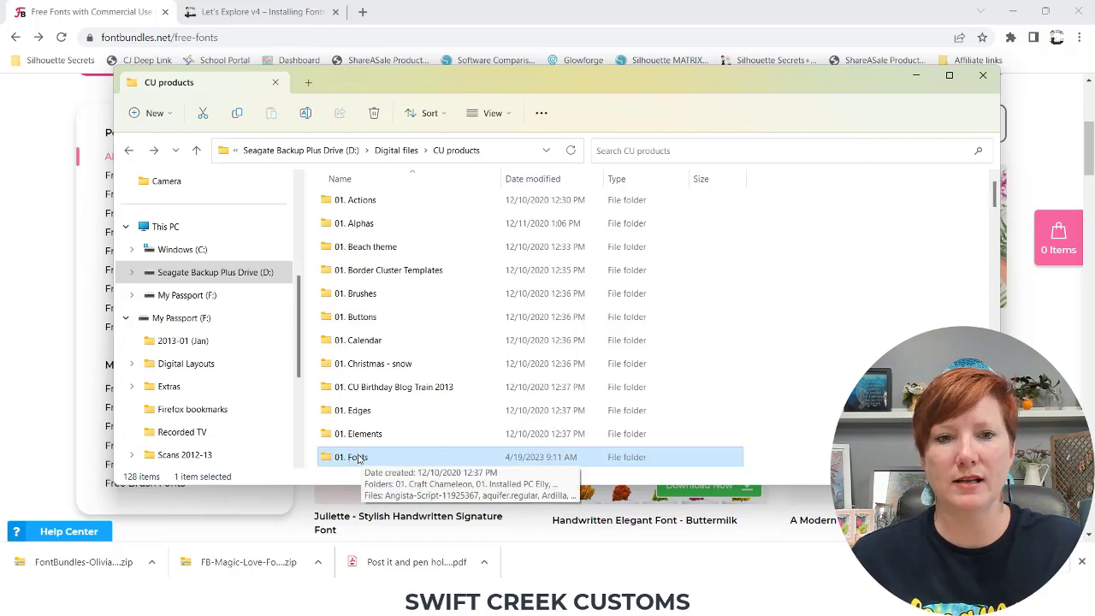
double_click(360, 458)
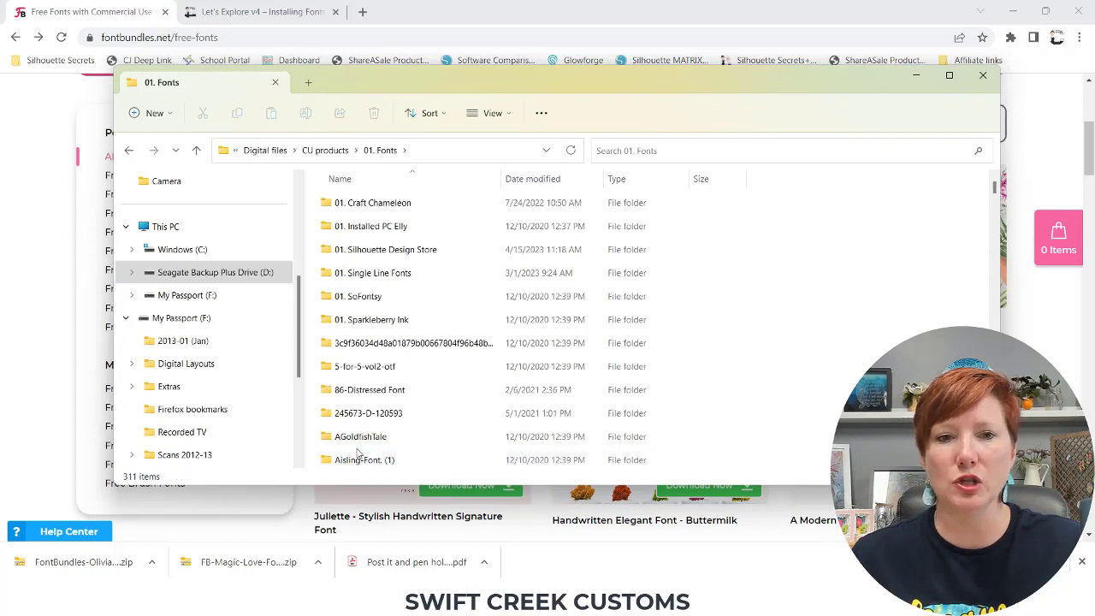
drag(994, 187, 994, 438)
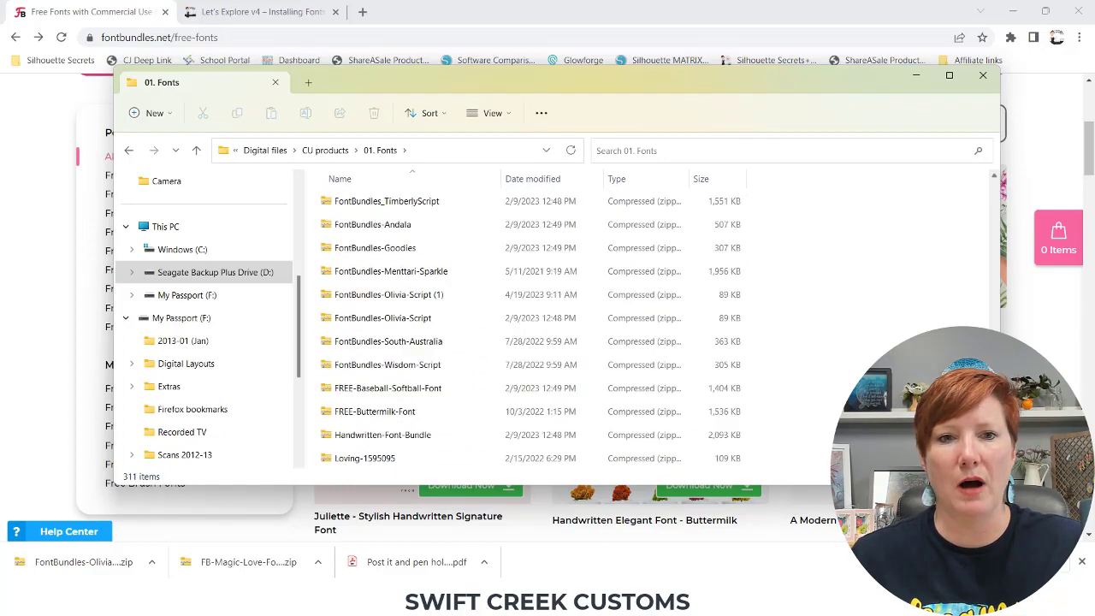
Extract the FontBundles-Olivia-Script zip into its suggested folder, then scroll up to it.
right_click(353, 321)
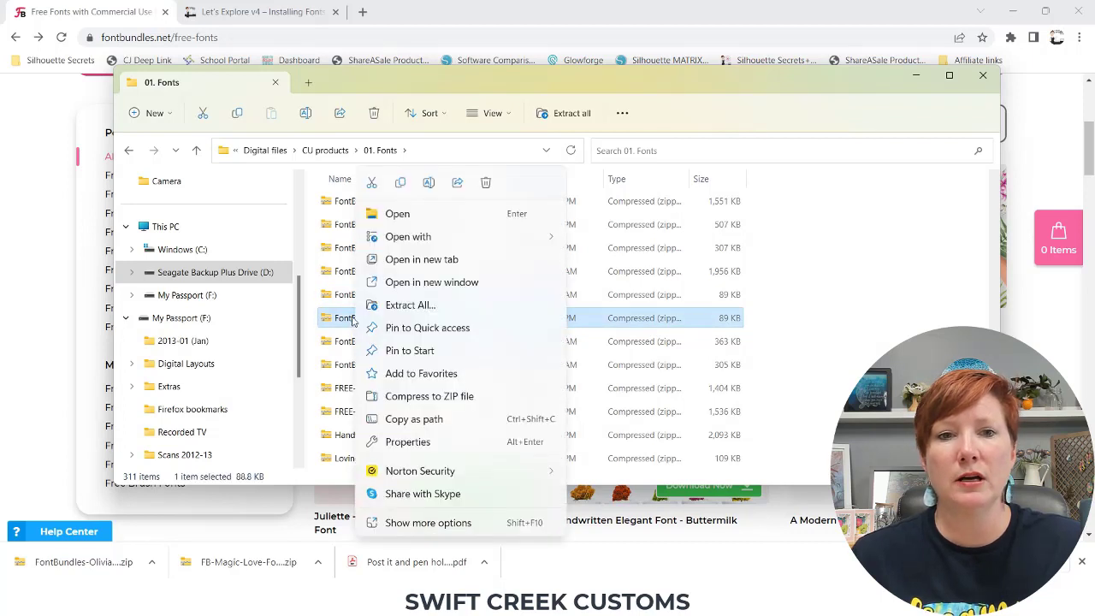
click(420, 310)
click(421, 309)
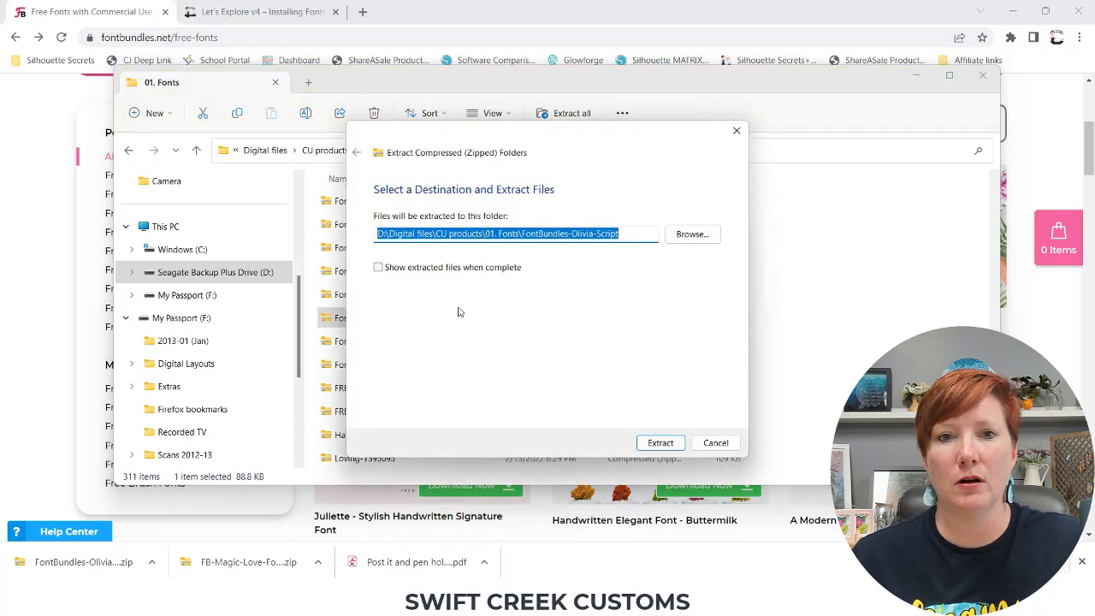
click(669, 447)
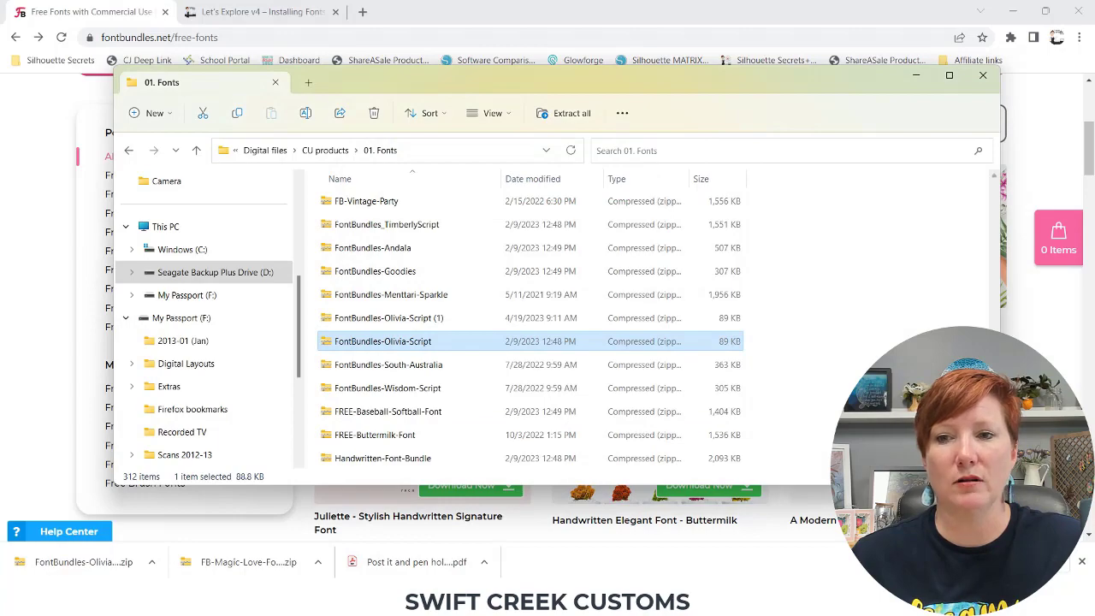
scroll(531, 330, up, 20)
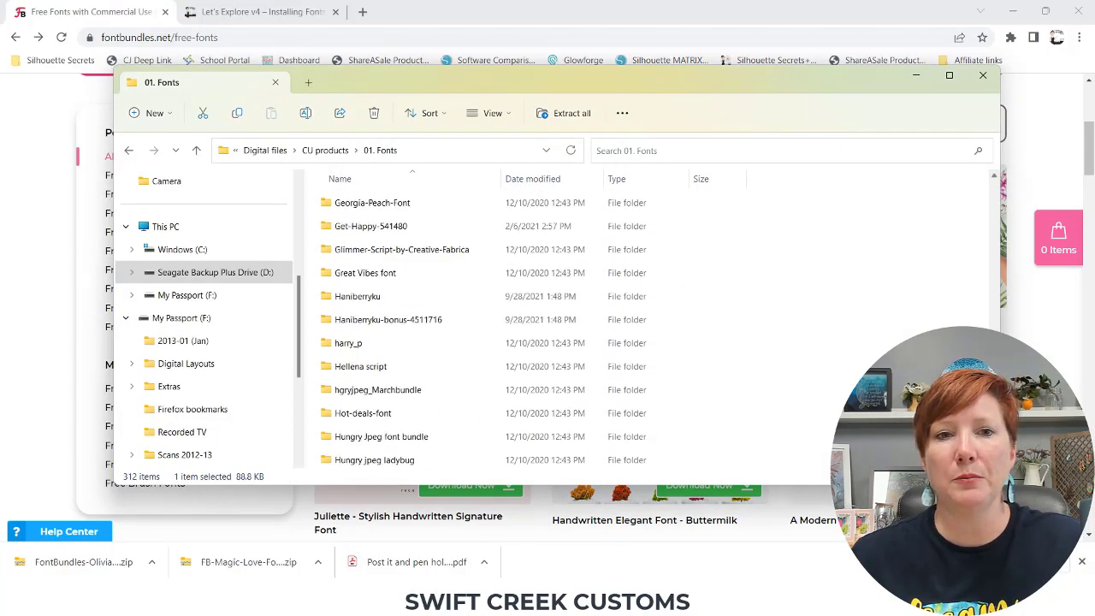
drag(993, 349, 992, 313)
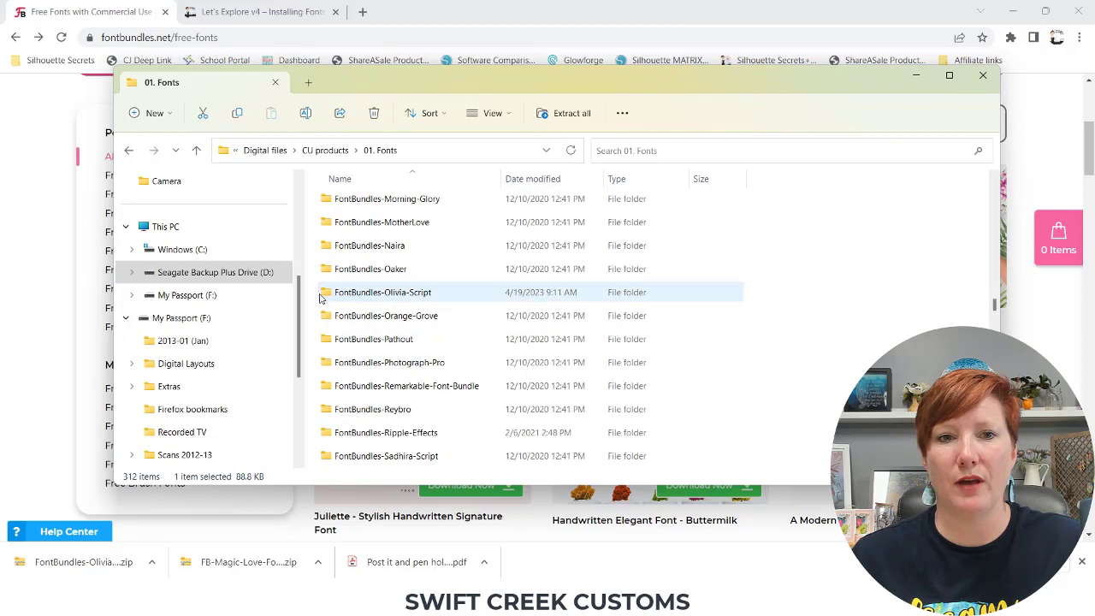
Open the FontBundles-Olivia-Script folder to reveal the Olivia-Regular font file.
mouse_move(322, 295)
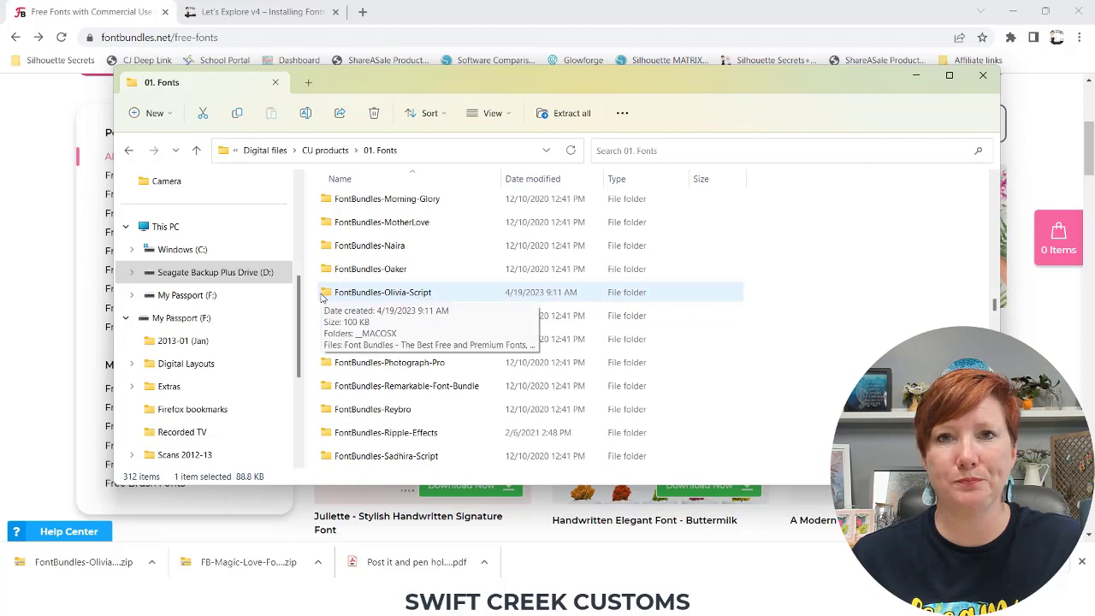
double_click(379, 294)
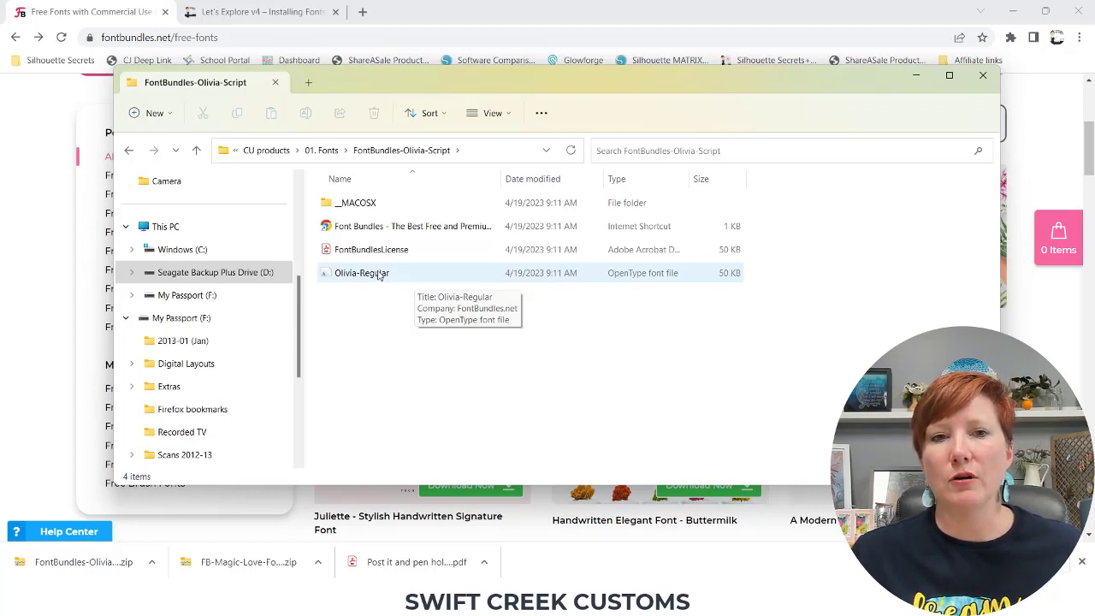
Install Olivia-Regular for all users via Show more options in its context menu.
right_click(382, 276)
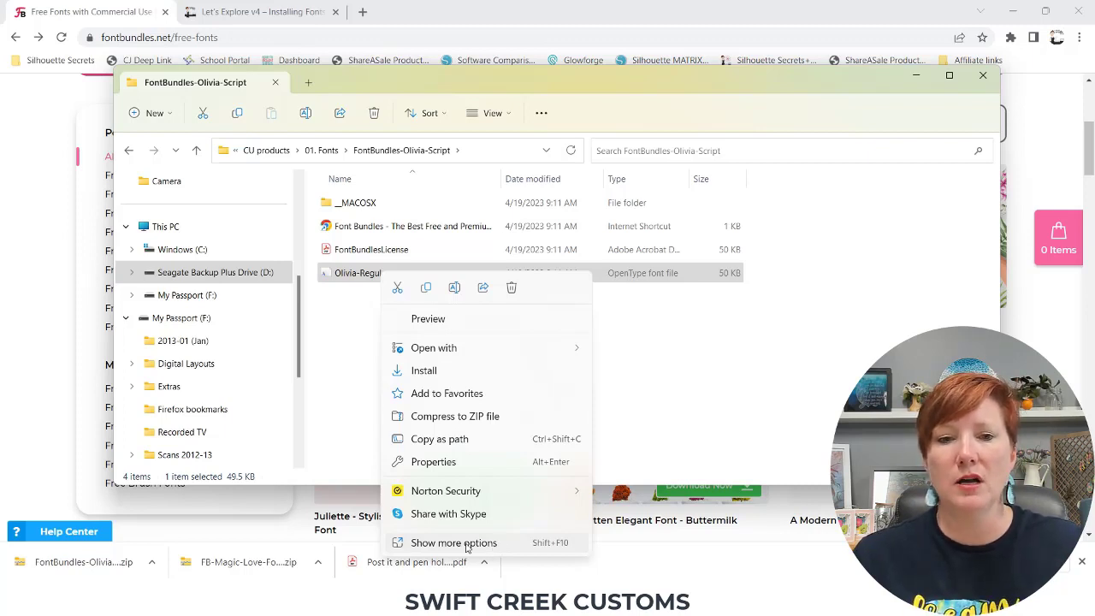
click(462, 544)
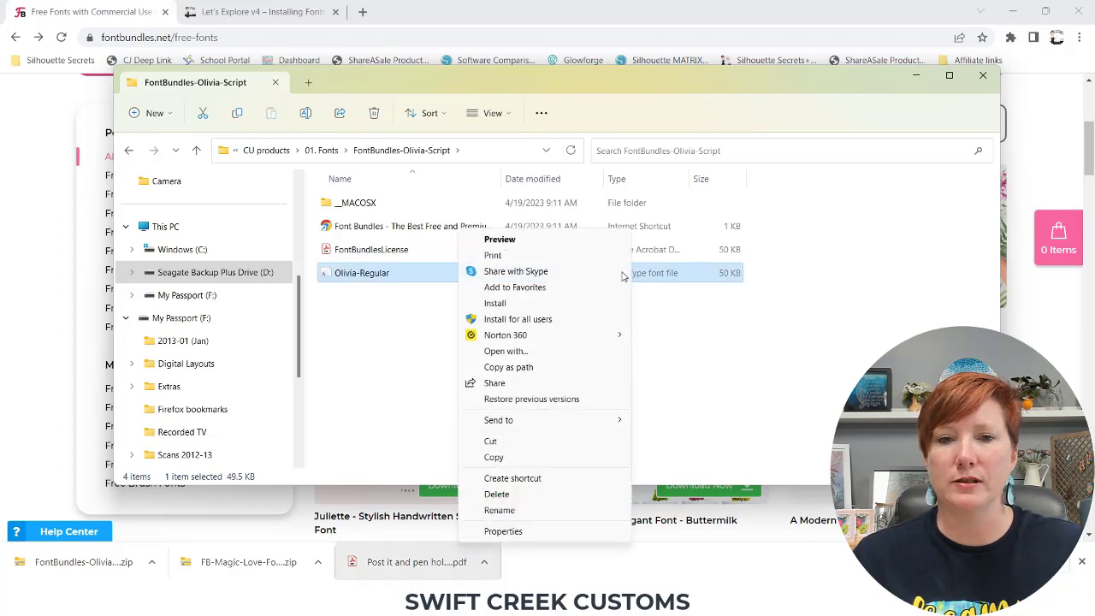
click(558, 320)
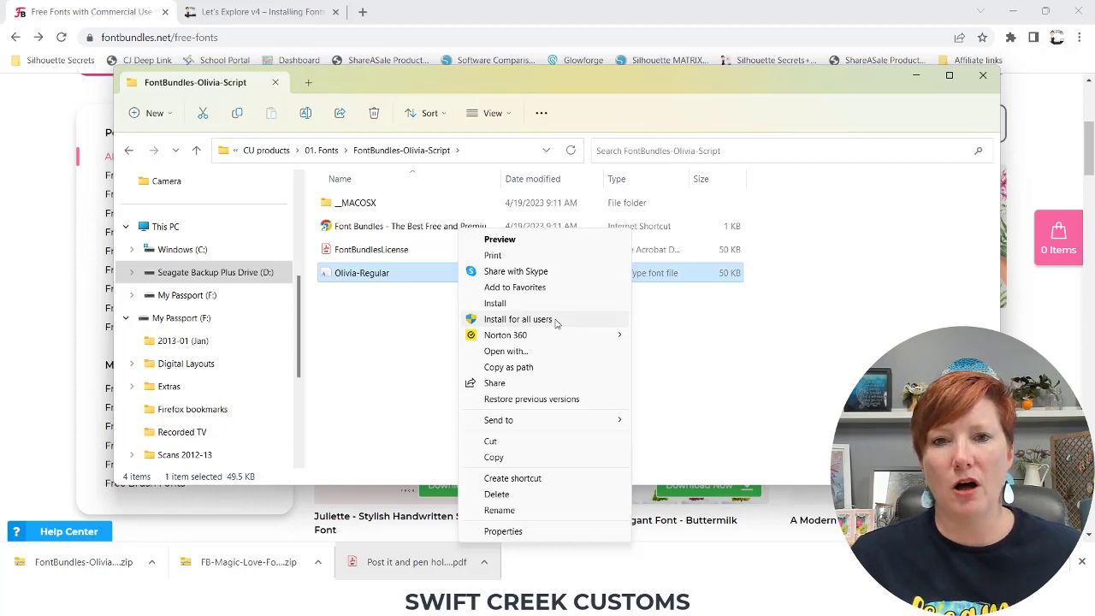
click(555, 321)
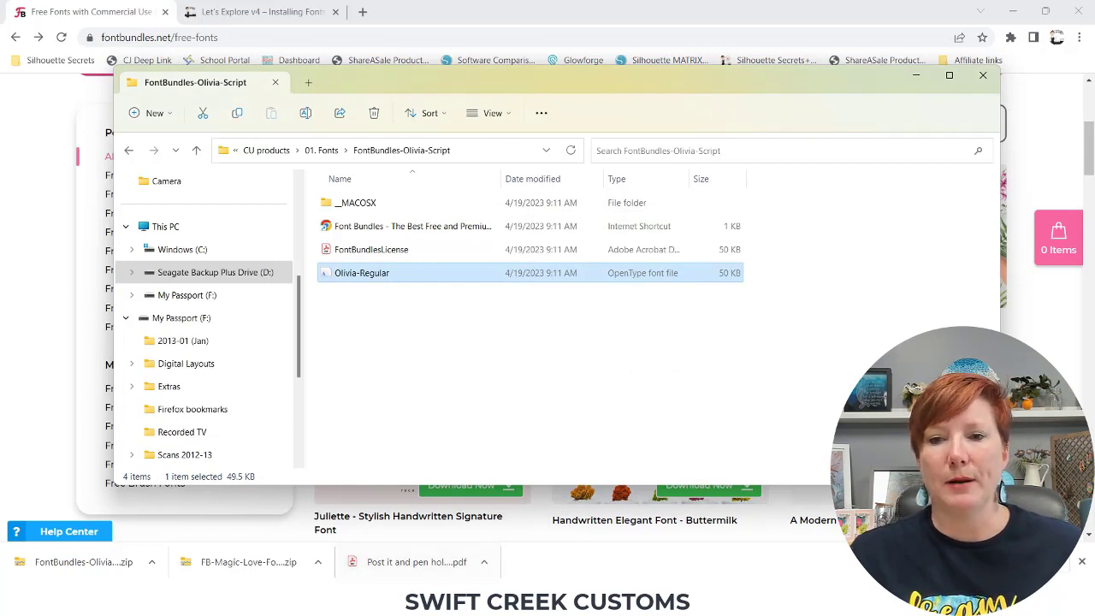
Return to the Leonardo Design Studio window from the taskbar preview.
mouse_move(767, 603)
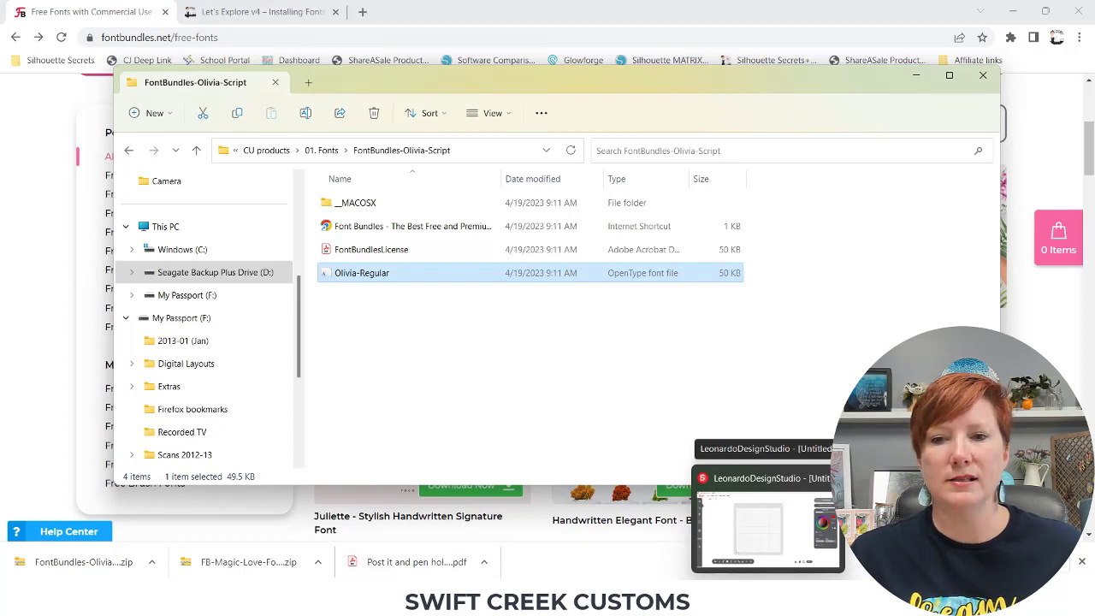
click(768, 522)
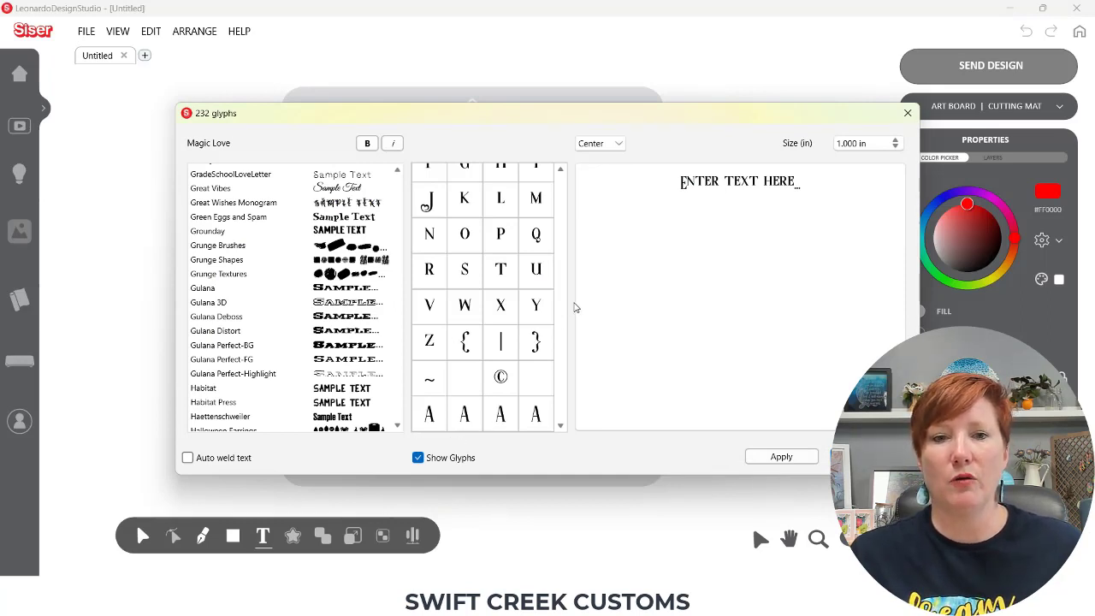
Uncheck Show Glyphs and preview the Grunge Shapes and Grunge Textures fonts.
click(418, 458)
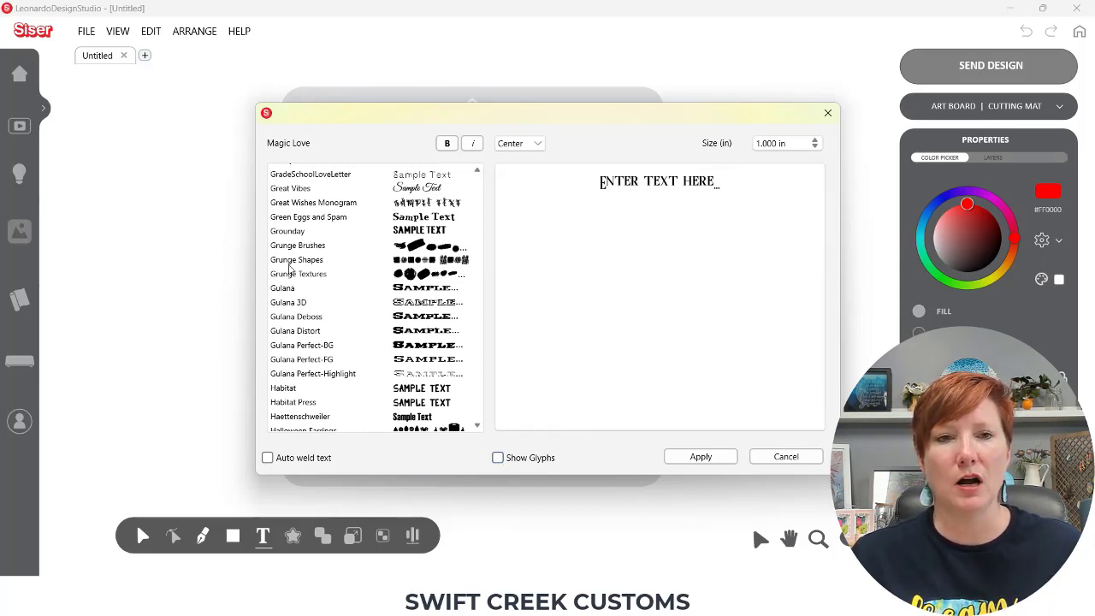
click(288, 261)
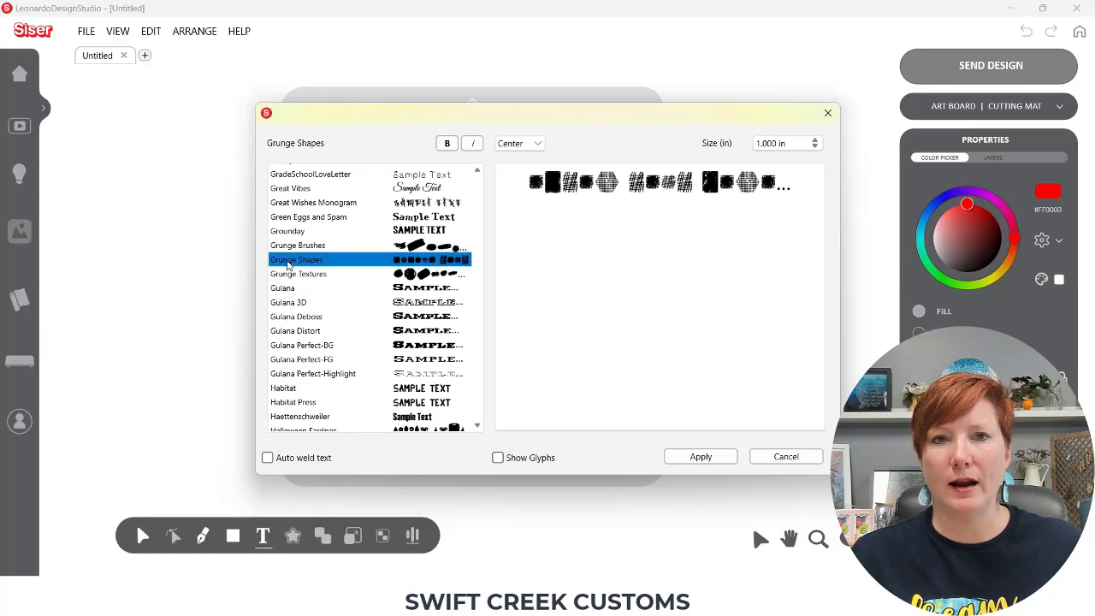
click(287, 273)
Jump the font list to 'ol' and browse Ohhoney to Old English Text MT for Olivia.
key(o)
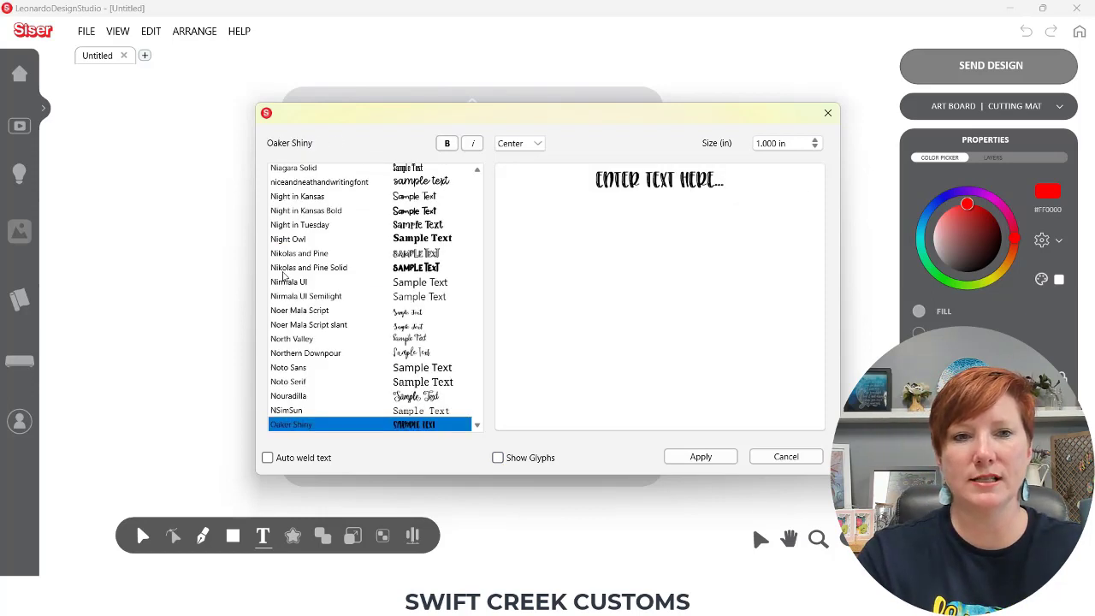
key(l)
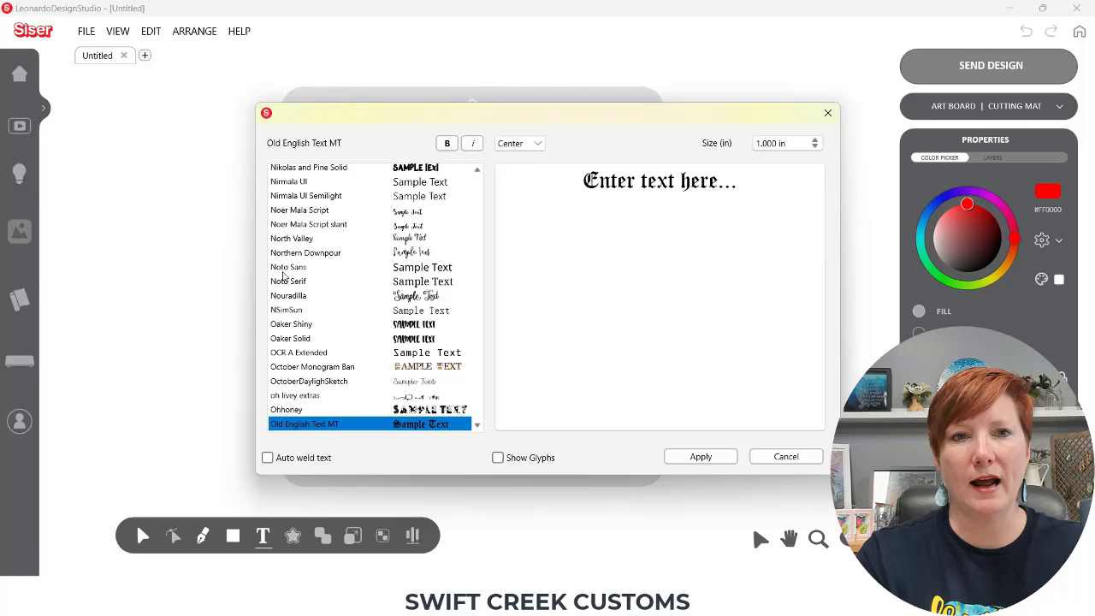
drag(299, 355, 484, 417)
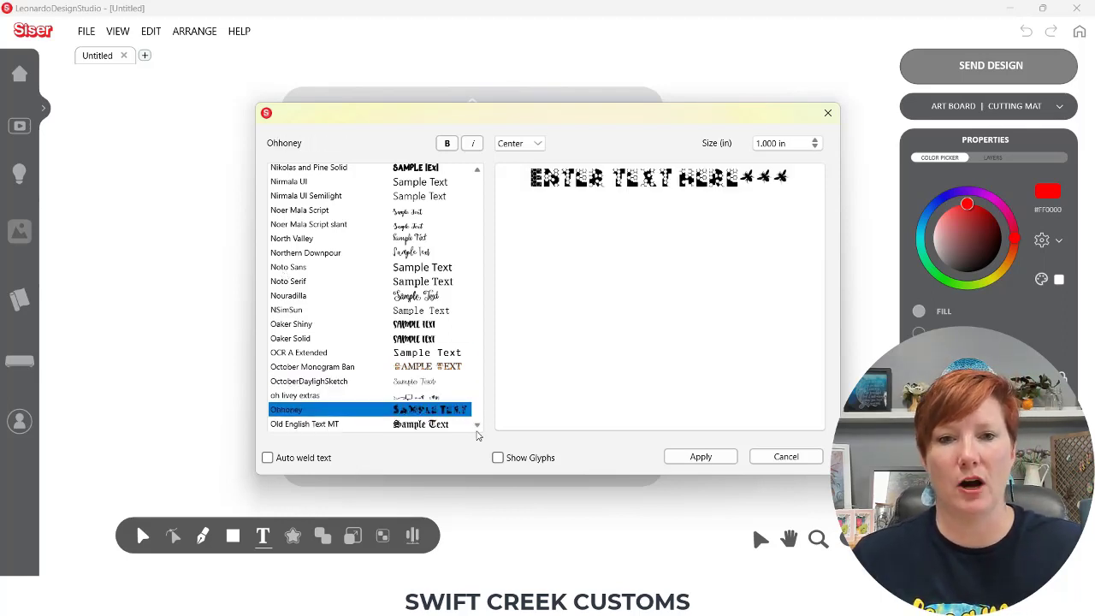
scroll(478, 425, down, 2)
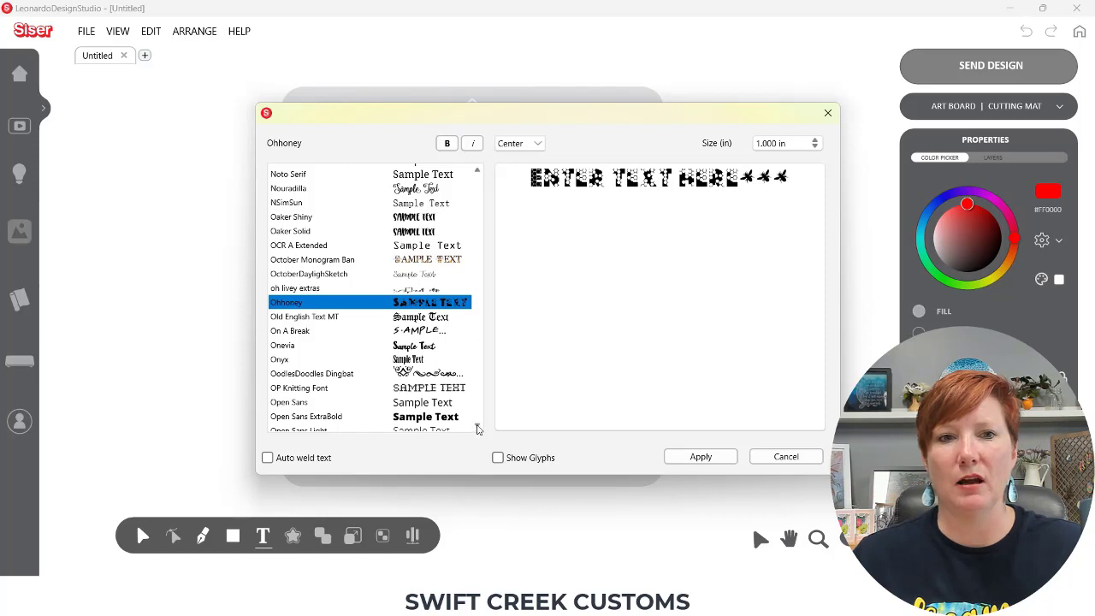
drag(445, 416, 276, 308)
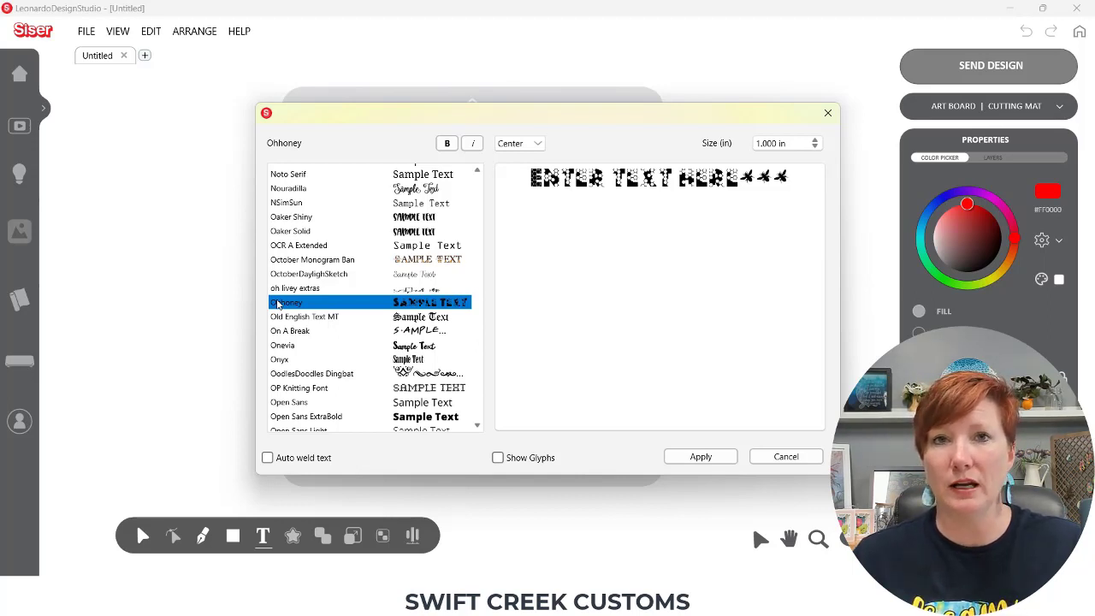
click(287, 316)
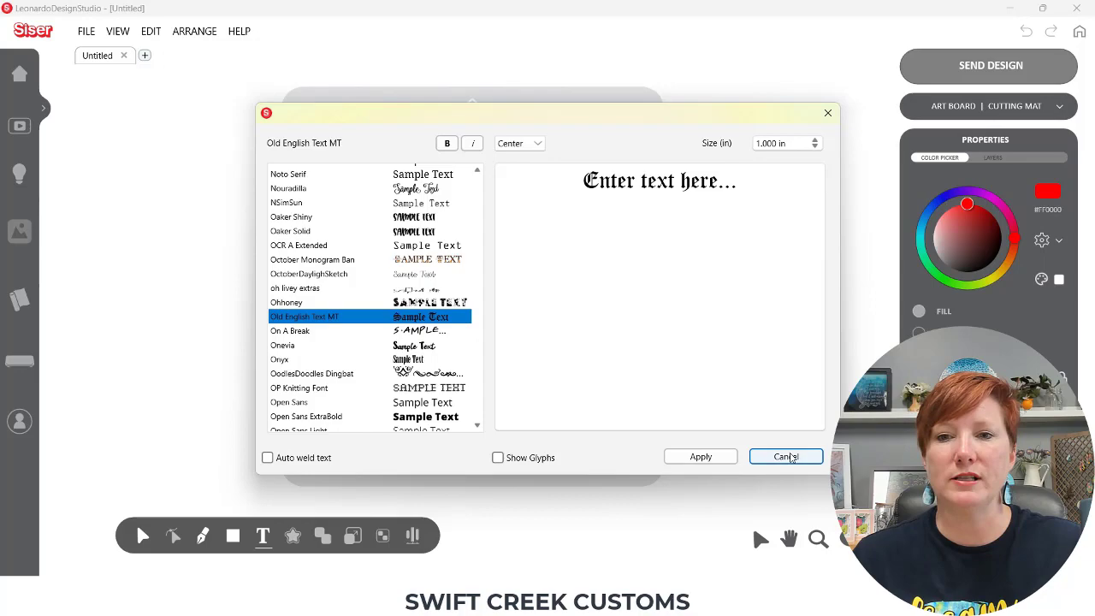
Cancel the Text dialog and close Leonardo Design Studio.
click(786, 456)
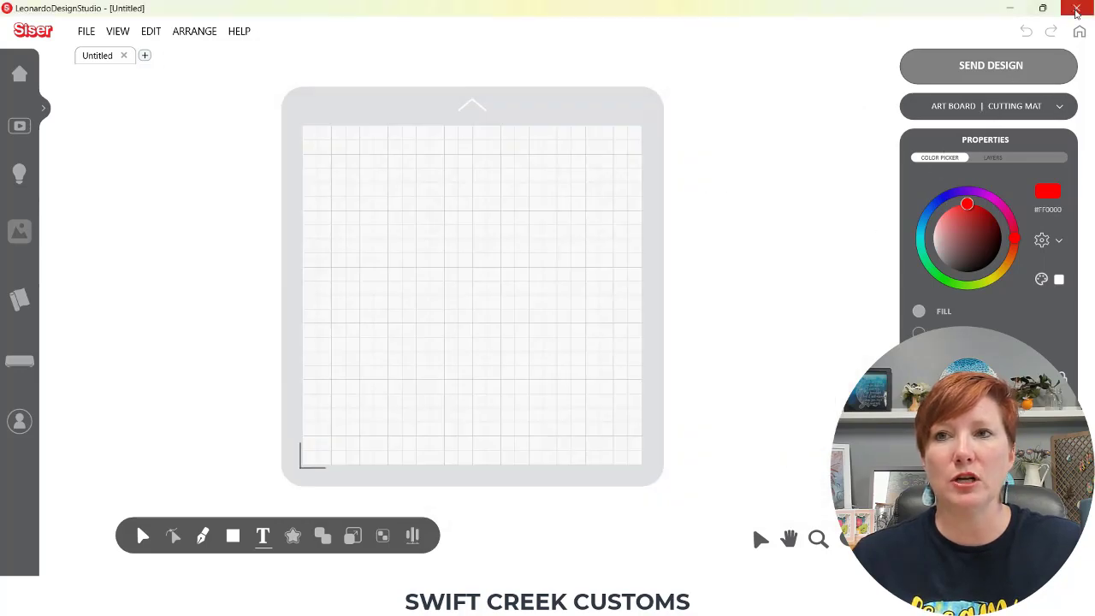
click(1076, 9)
click(1073, 10)
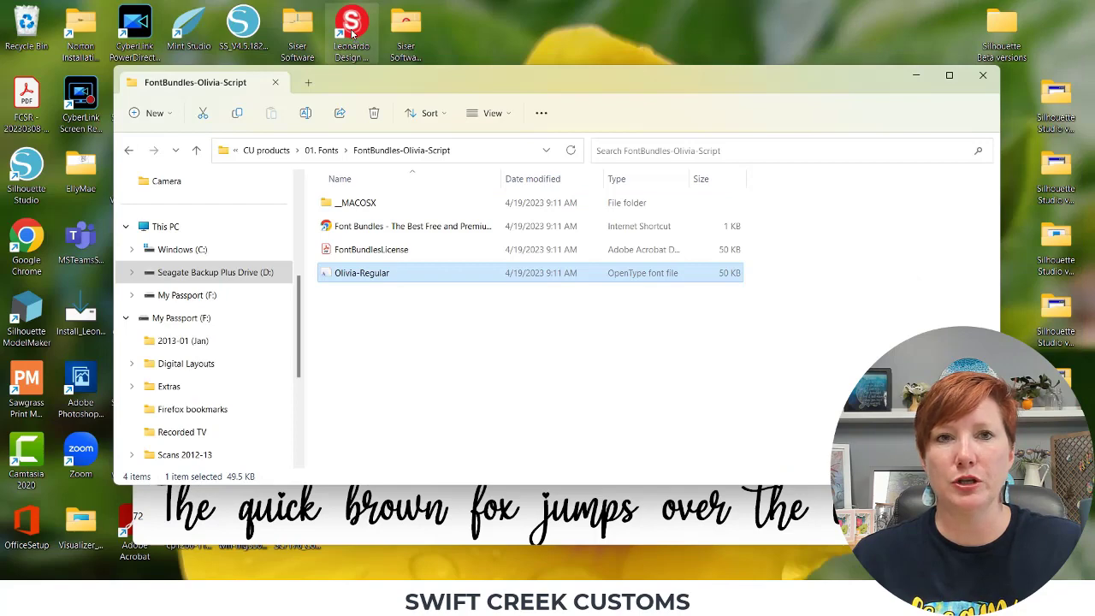
Relaunch Leonardo from the desktop, go to DESIGN and open the Text dialog.
double_click(352, 34)
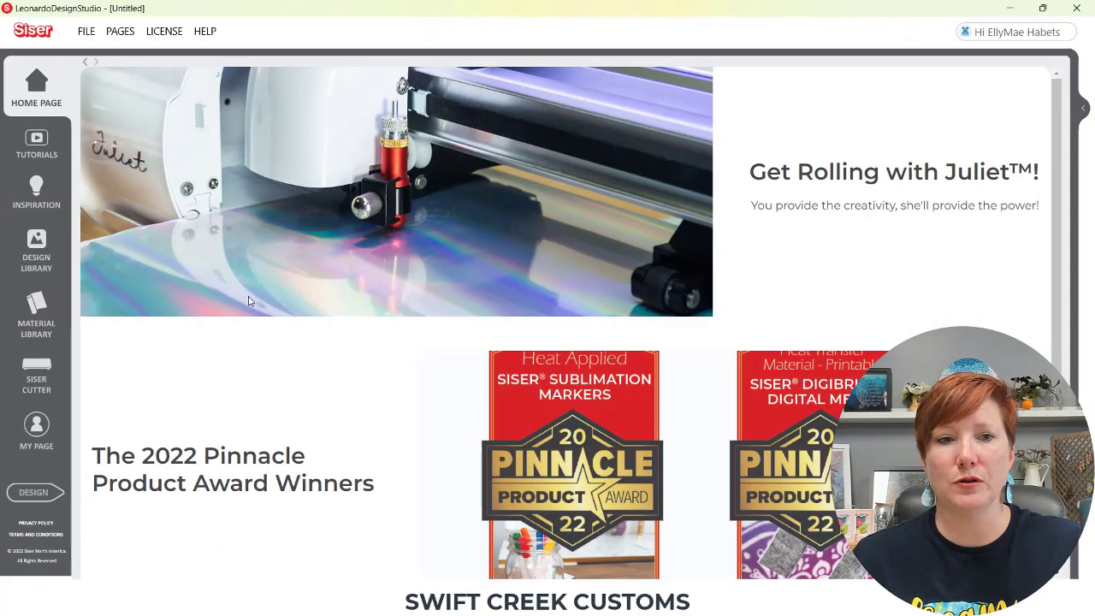
click(29, 494)
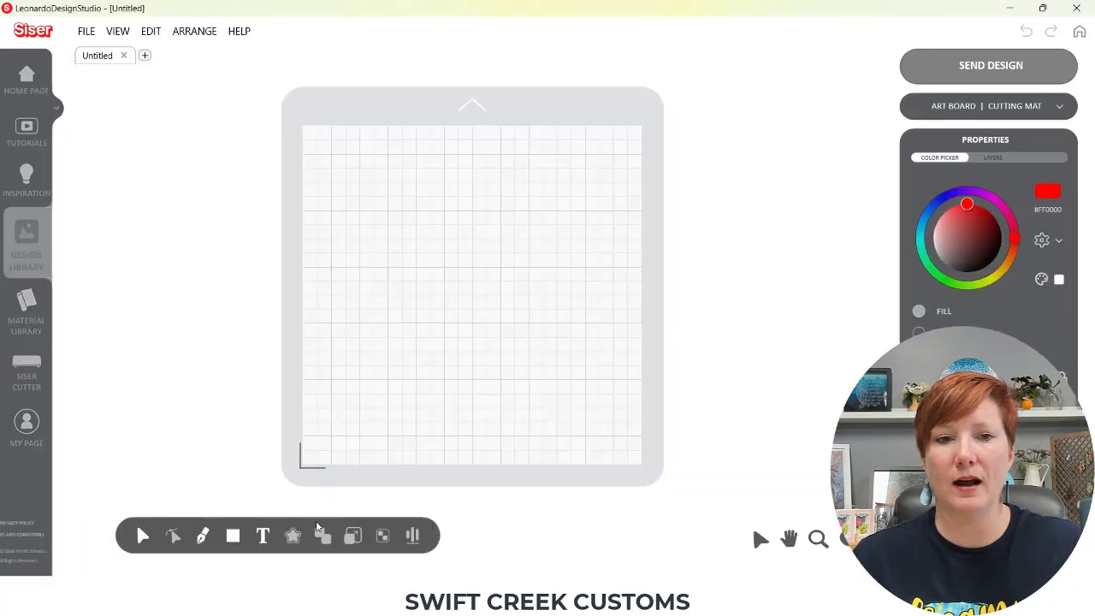
click(267, 530)
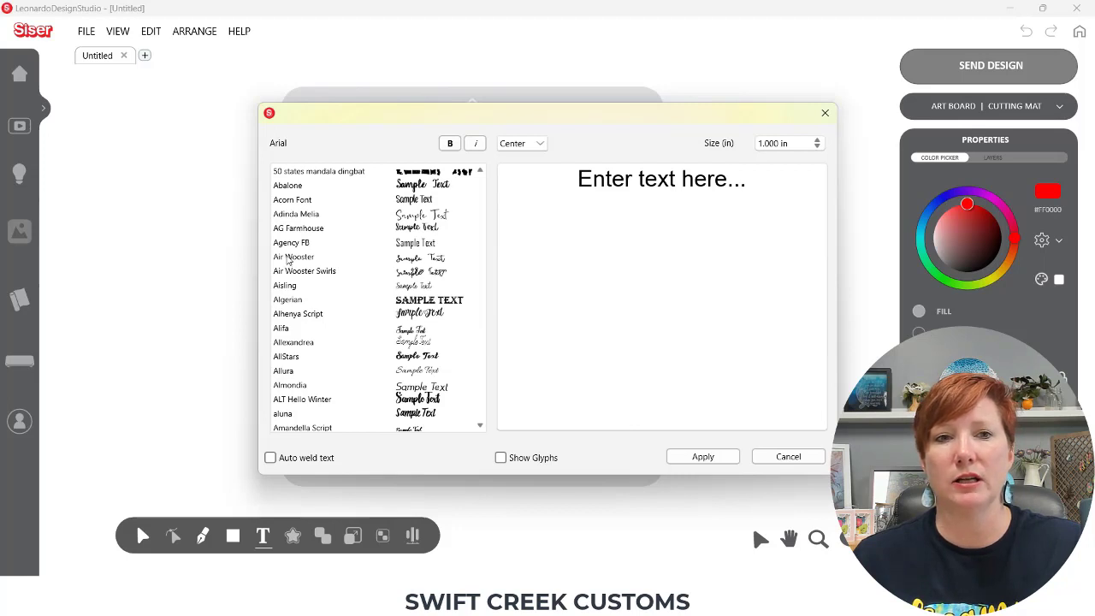
Type 'oli' in the font list to reach Olivia, then Alt+Tab to Chrome.
click(289, 248)
click(288, 255)
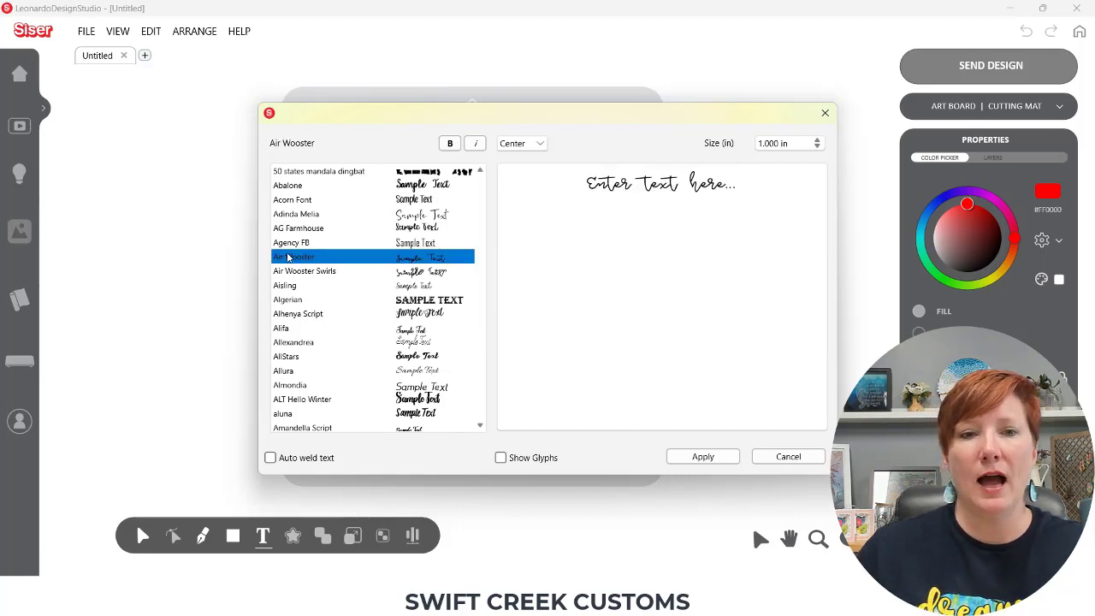
text(oli)
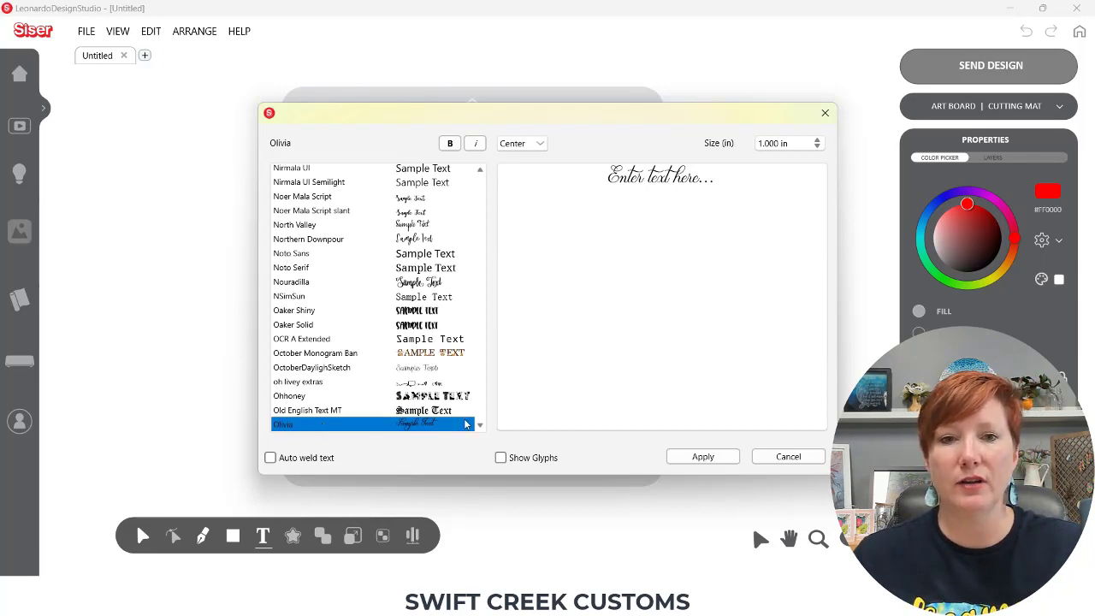
scroll(484, 431, down, 3)
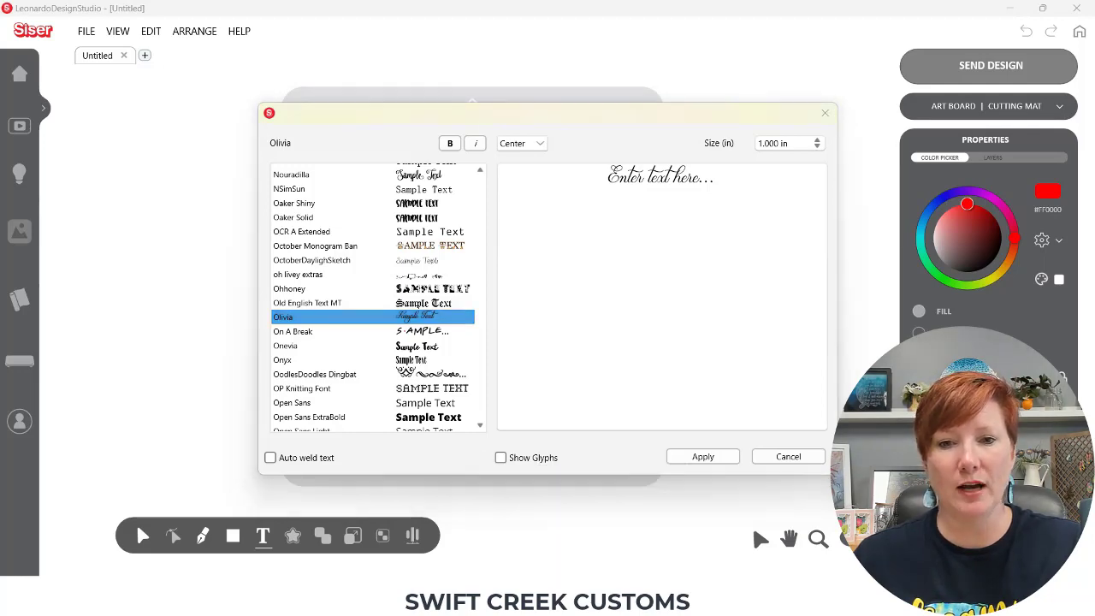
key(alt+Tab)
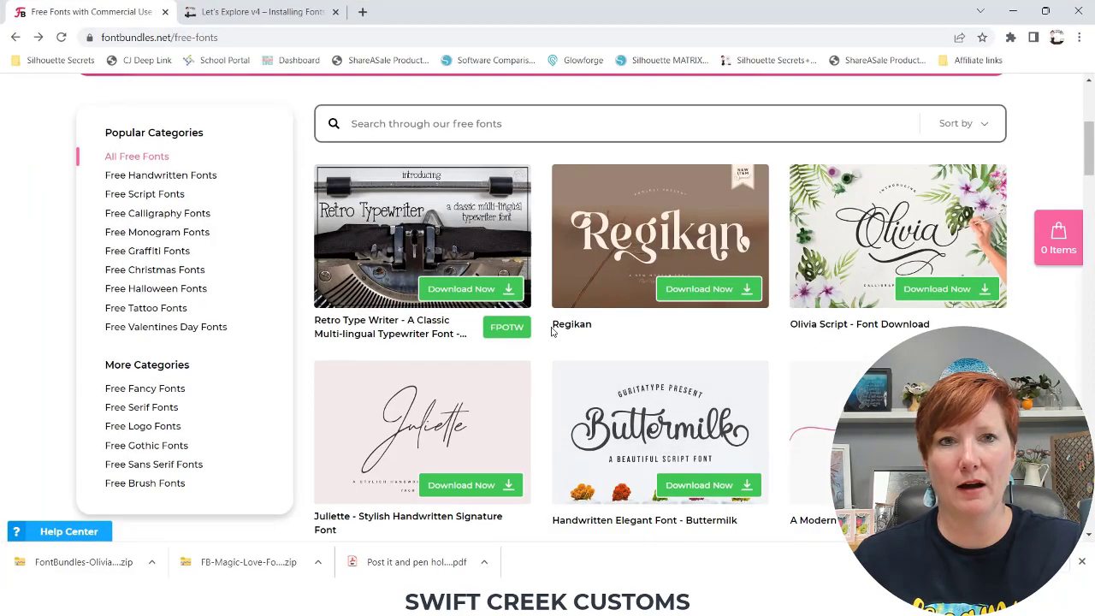
Bring up the 'Let's Explore v4 – Installing Fonts' article and scroll down to its Mac Font Book steps.
click(289, 14)
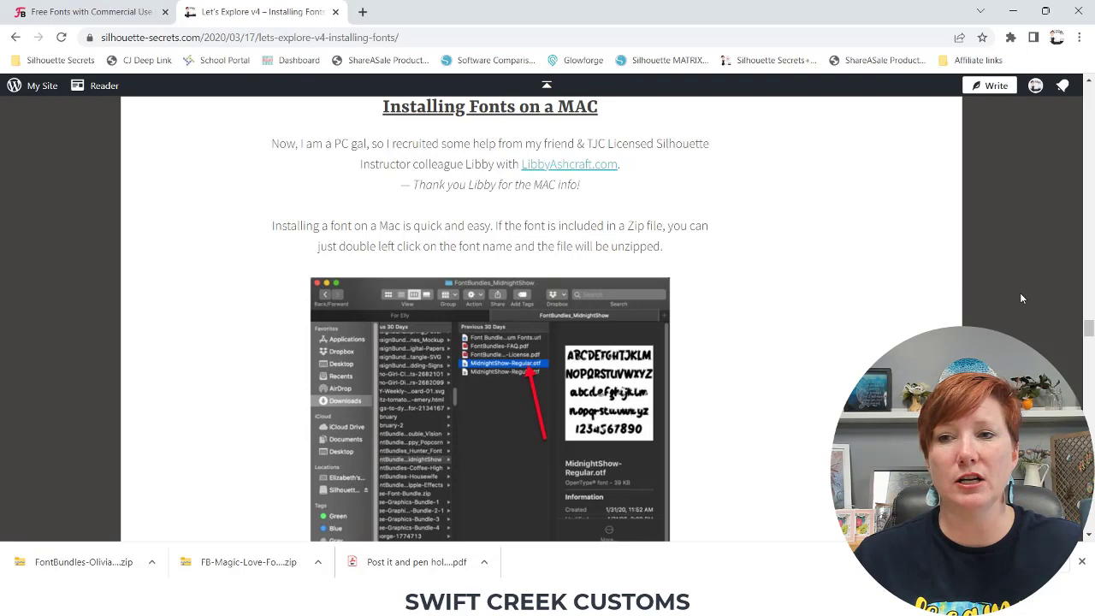
drag(1089, 331, 1089, 335)
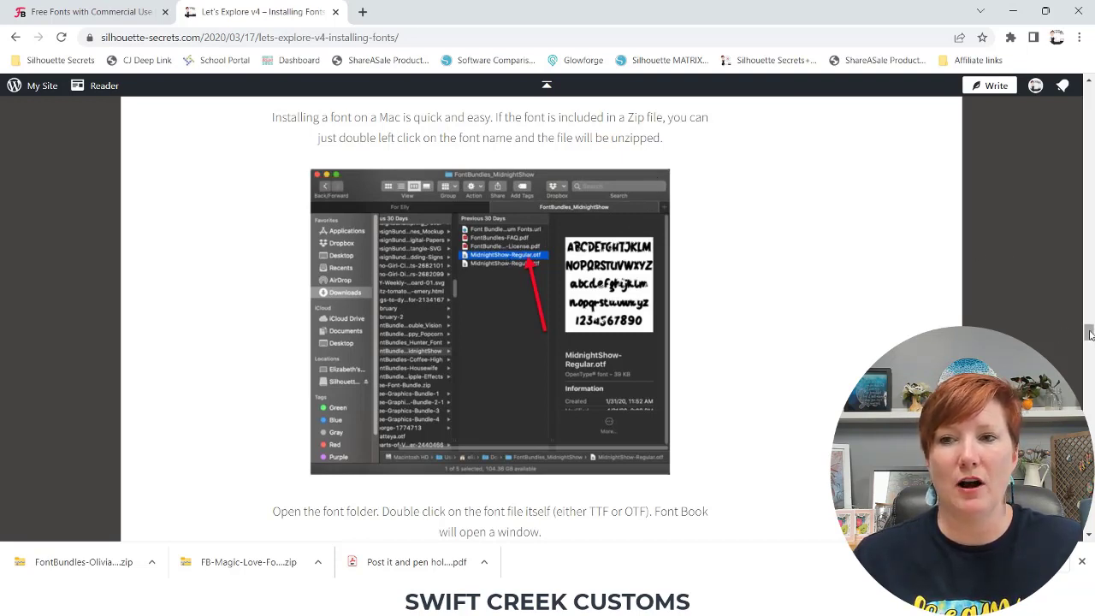
drag(1089, 333, 1090, 345)
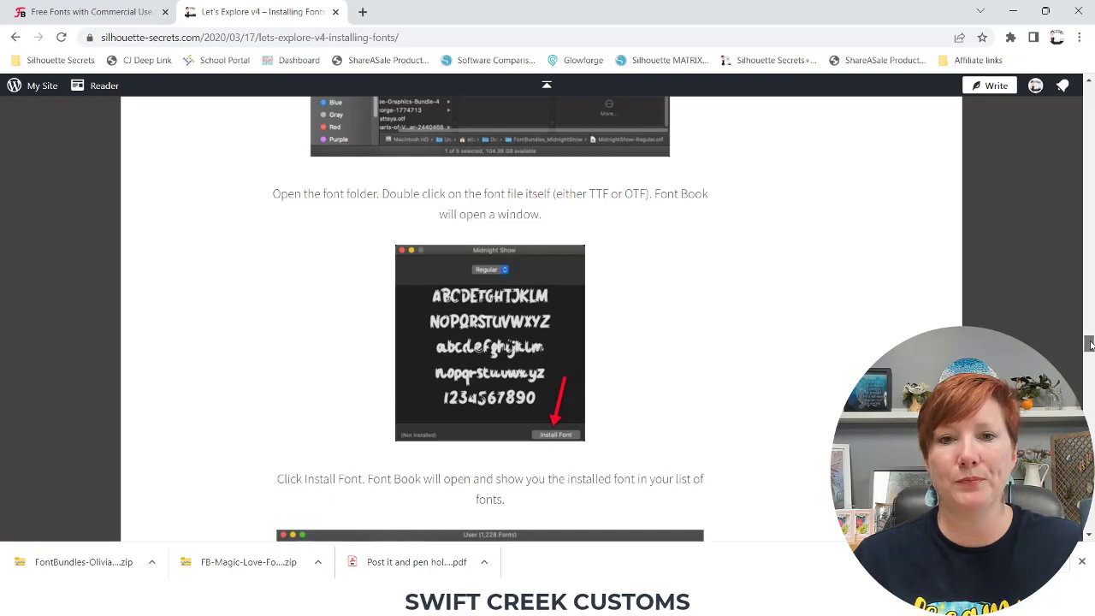
drag(1090, 344, 1090, 349)
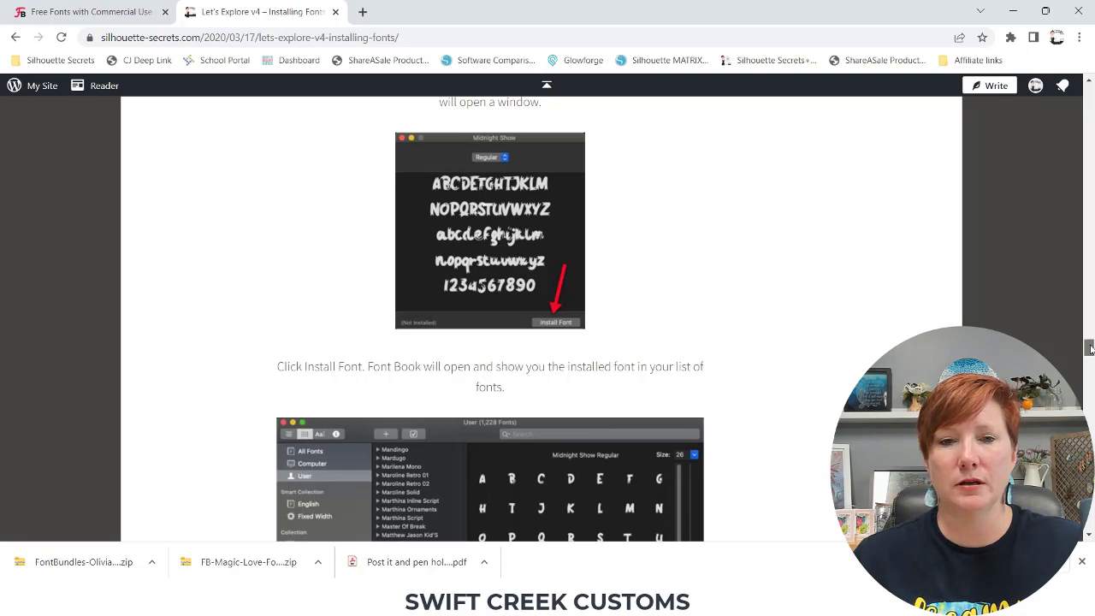
drag(1090, 348, 1089, 356)
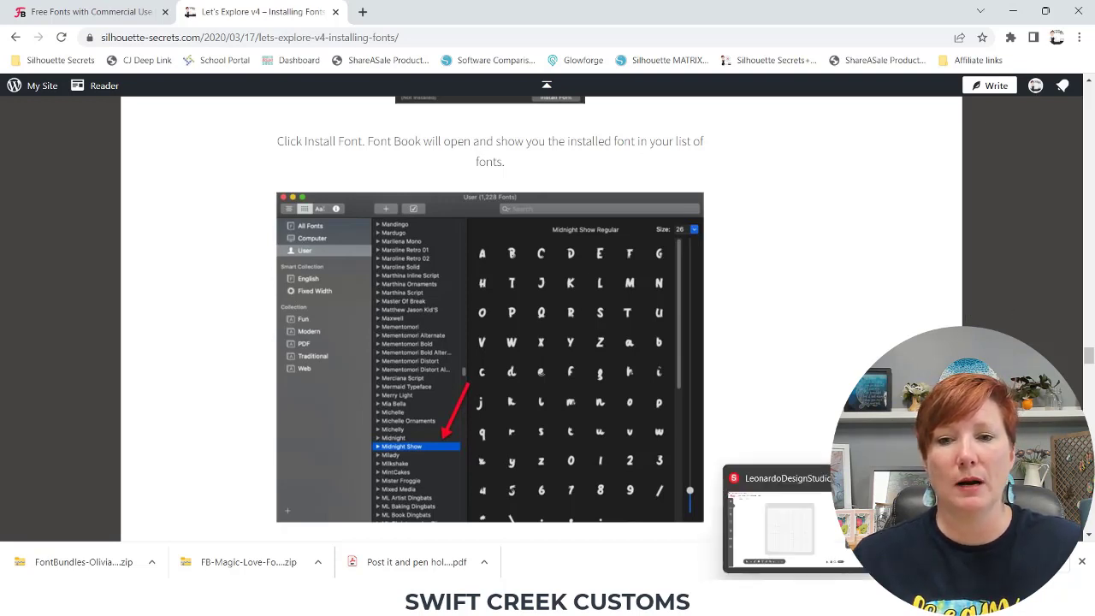
Back in Leonardo, replace the 'Enter text here...' placeholder with a person's name in Olivia.
click(788, 524)
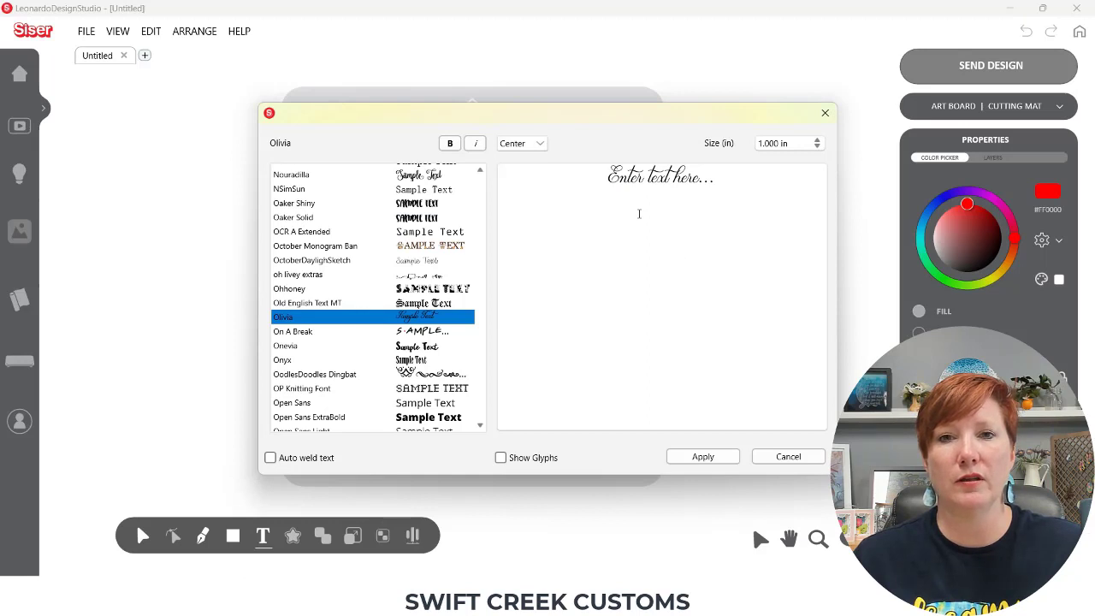
click(606, 173)
text(E)
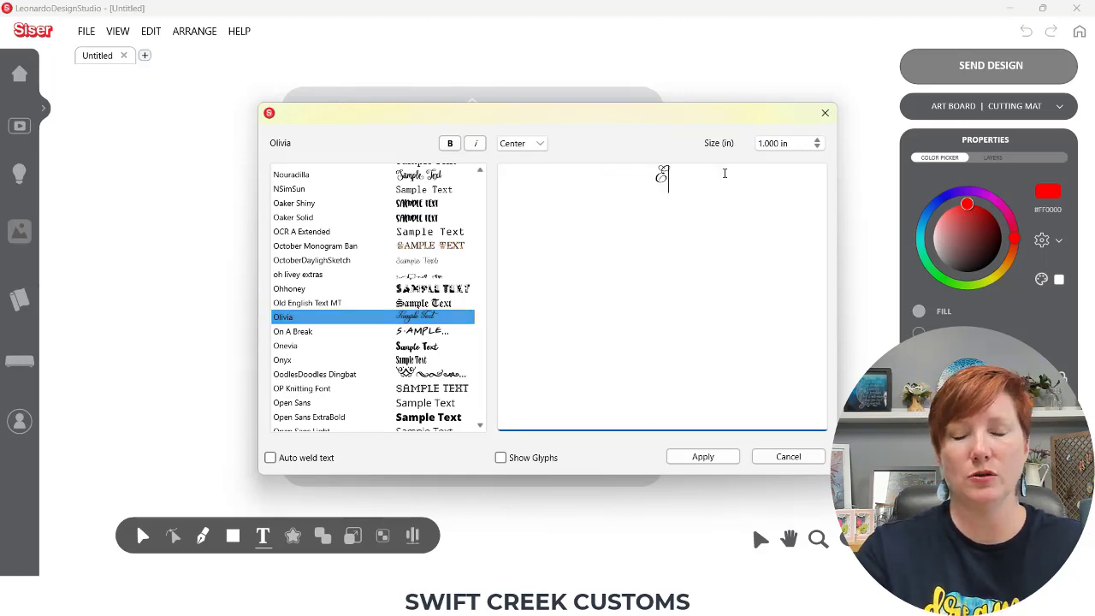
text(lly Mae)
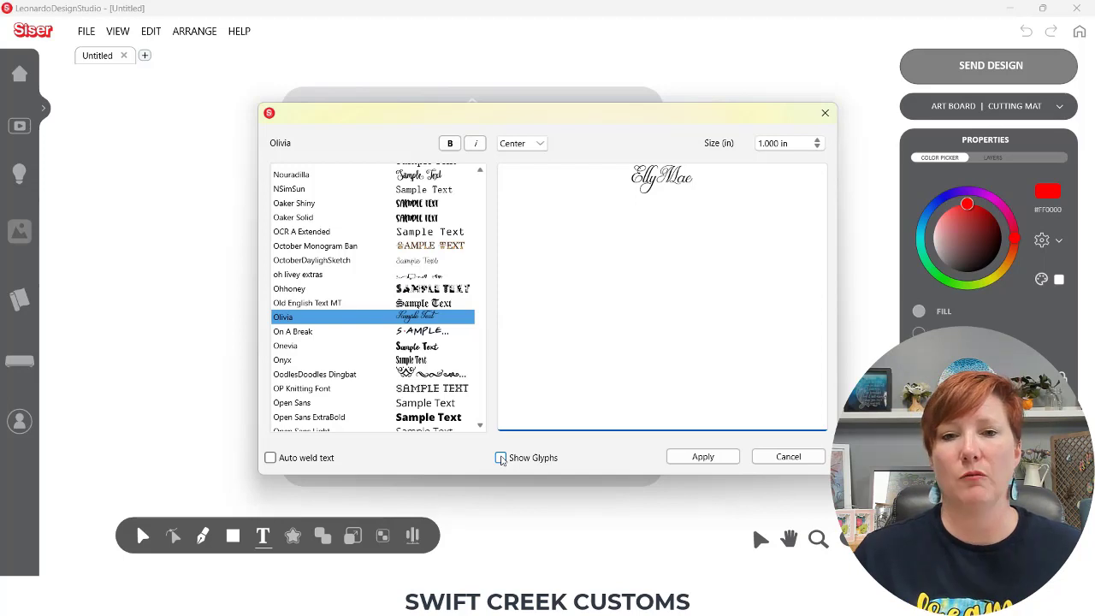
Turn on Show Glyphs for Olivia's 353 glyphs and scroll down past the alternate capitals to the lowercase swashes.
click(501, 457)
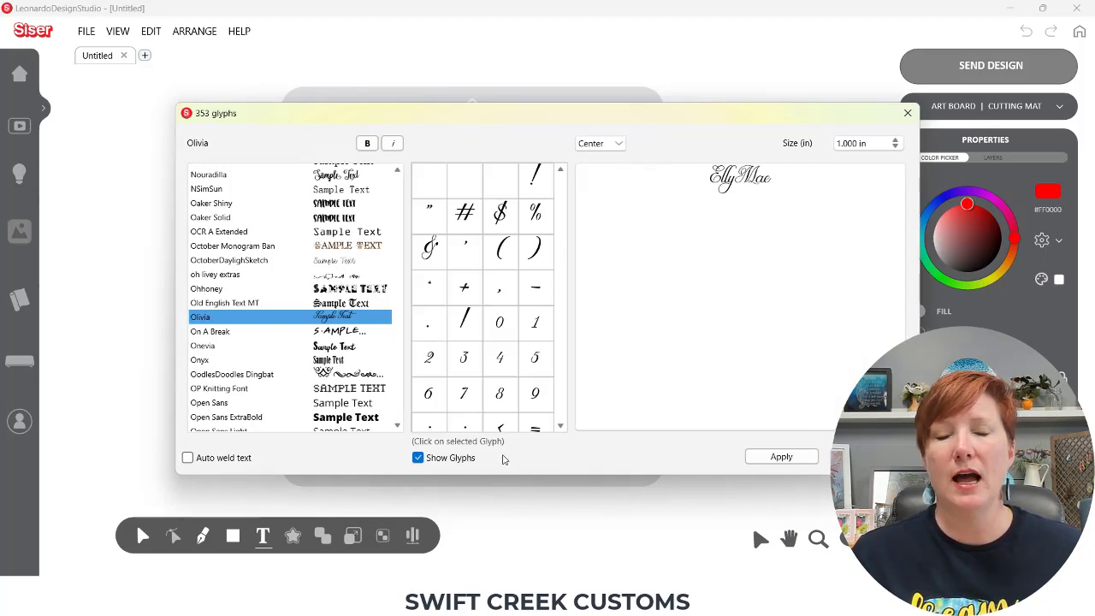
drag(562, 188, 562, 270)
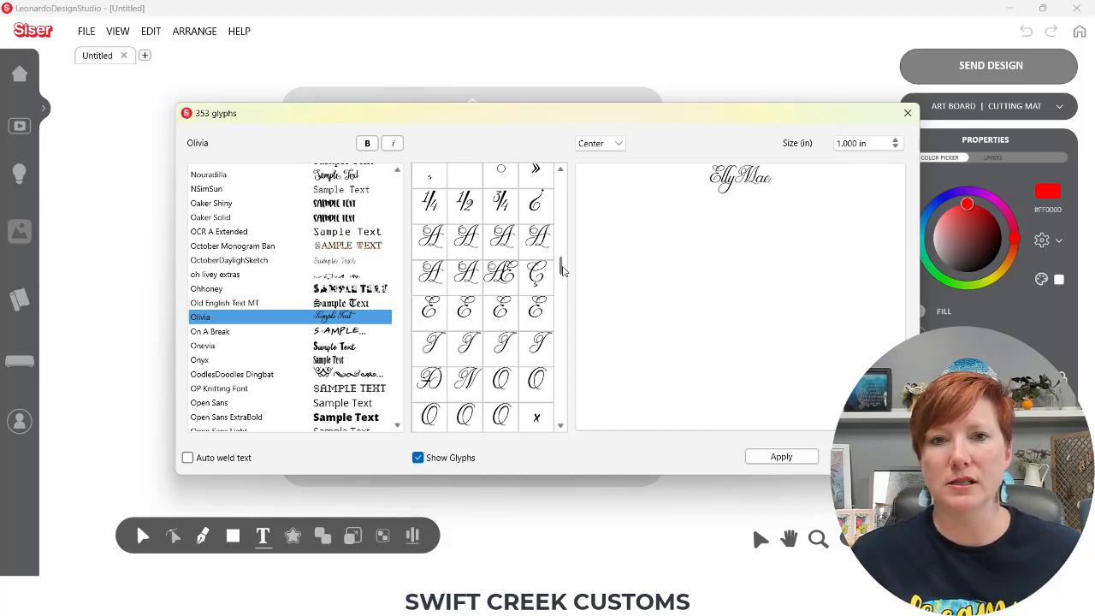
drag(562, 270, 564, 379)
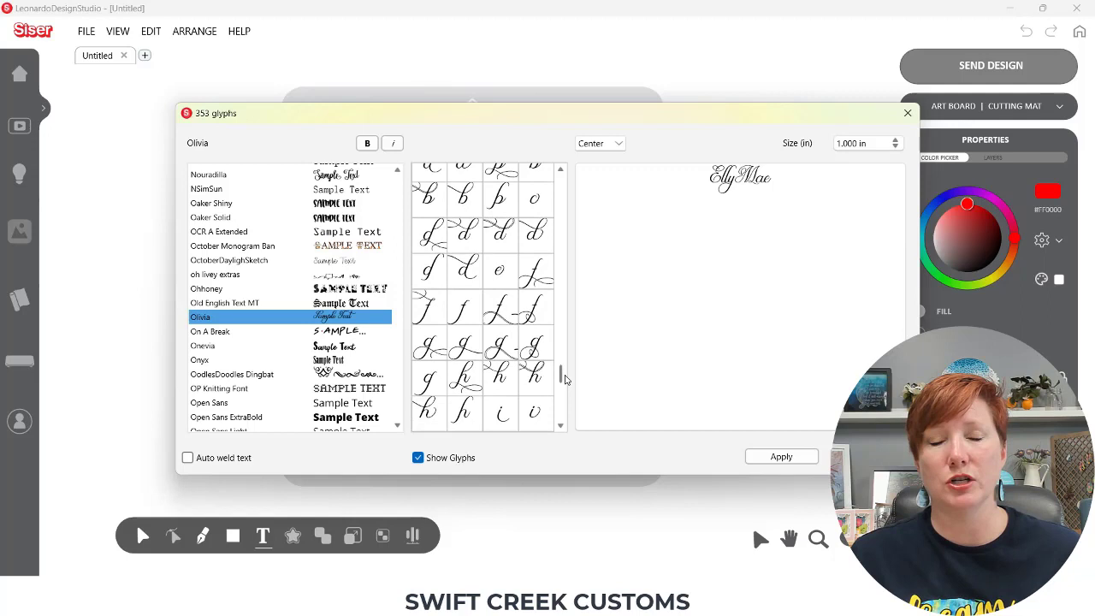